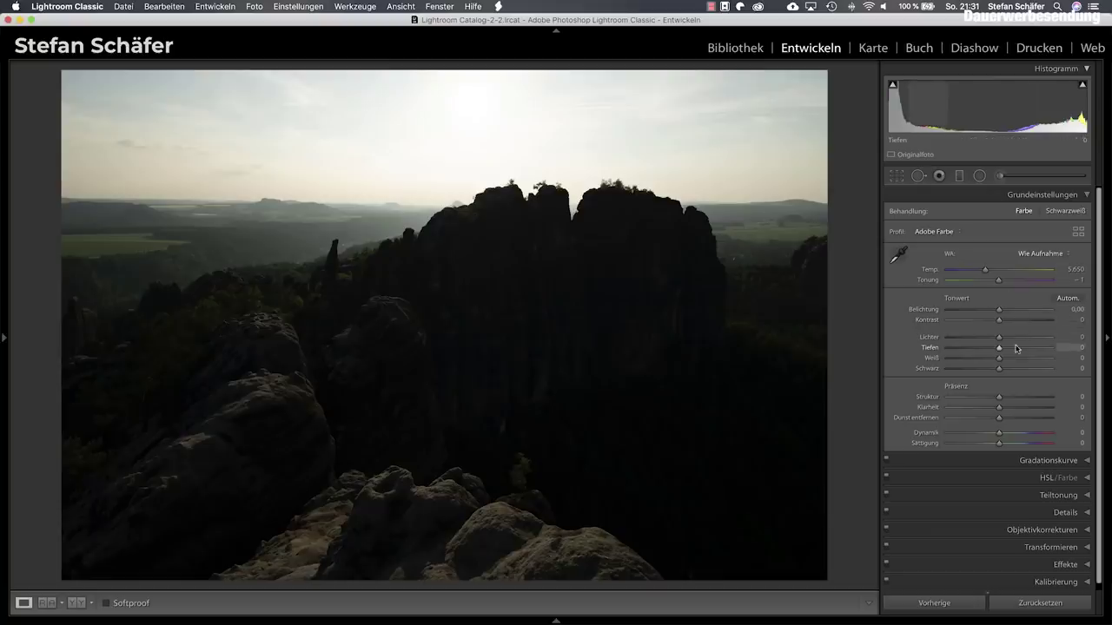
Raise Shadows to +64 and lower Highlights to −26 in the Basic panel
{"action": "left_click_drag", "start_coordinate": [999, 350], "coordinate": [1032, 350]}
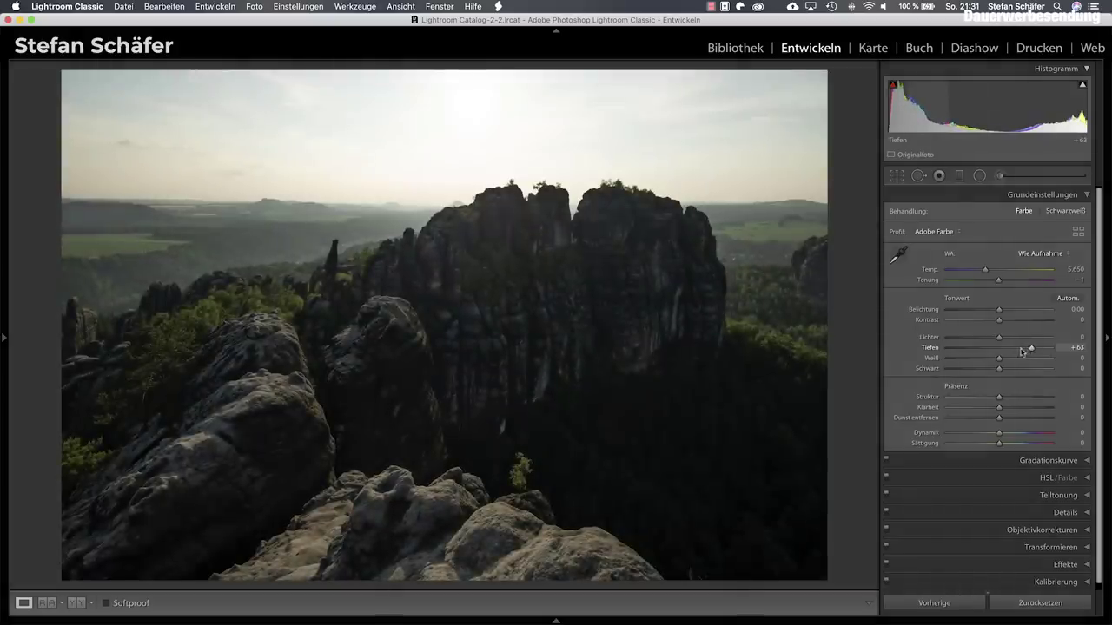
{"action": "left_click_drag", "start_coordinate": [998, 337], "coordinate": [986, 339]}
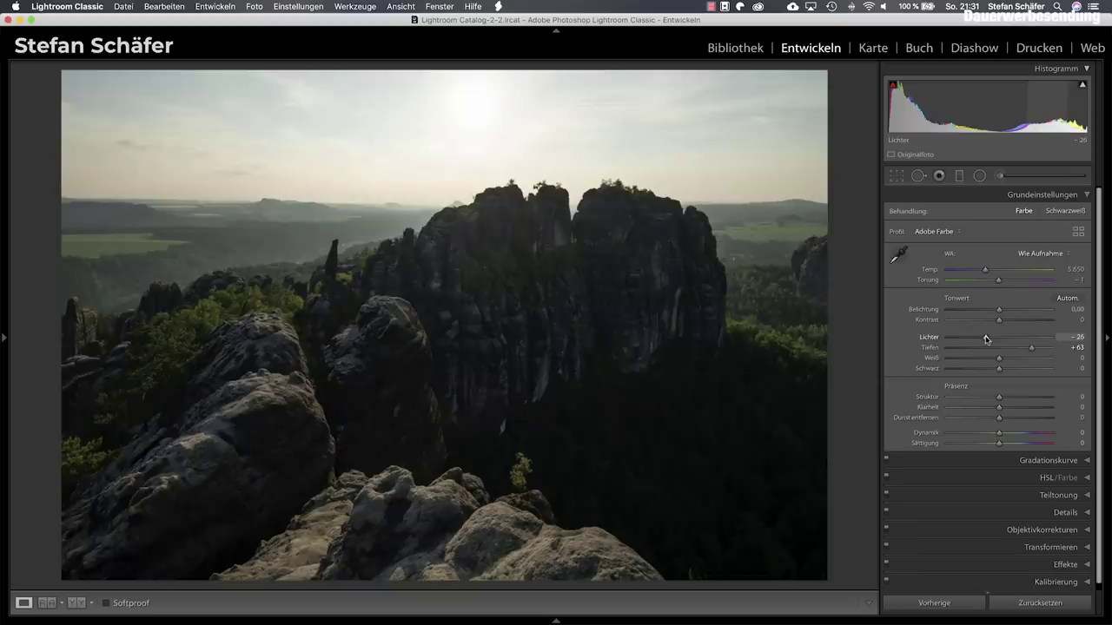
{"action": "left_click_drag", "start_coordinate": [1031, 350], "coordinate": [1031, 350]}
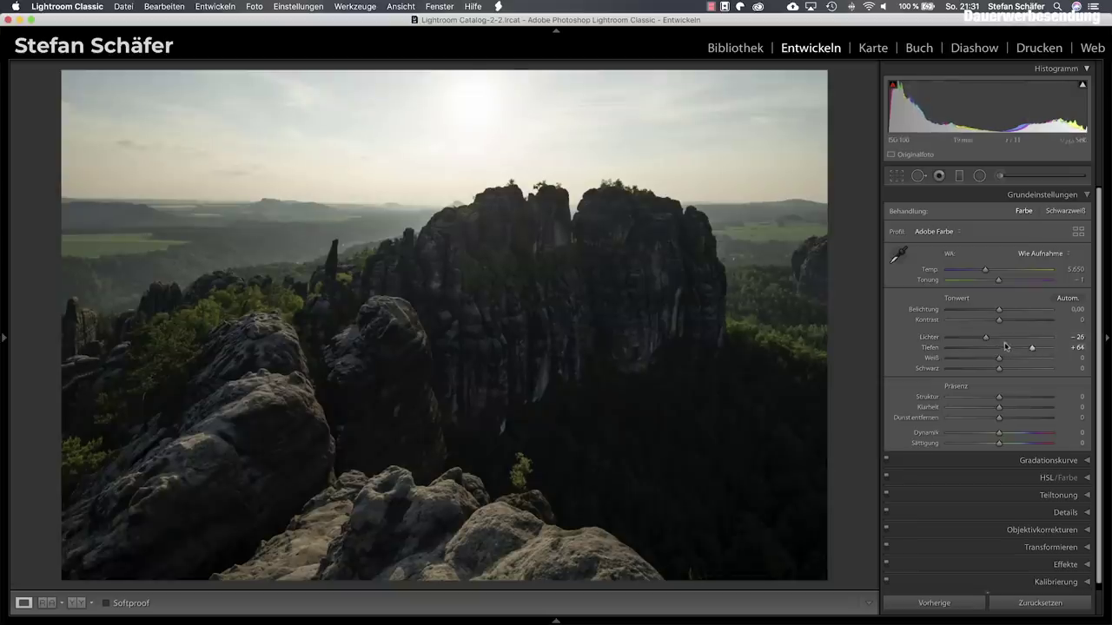
Set white balance to Auto, then Temp 6106, Contrast +10 and Dehaze −10
{"action": "left_click", "coordinate": [1039, 254]}
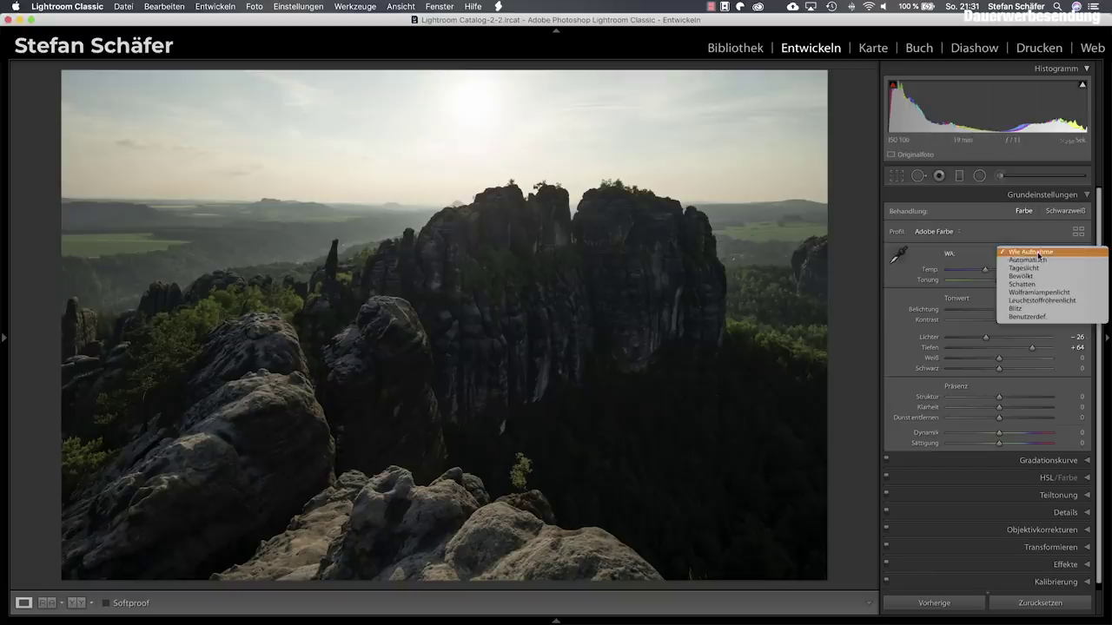
{"action": "left_click", "coordinate": [1036, 258]}
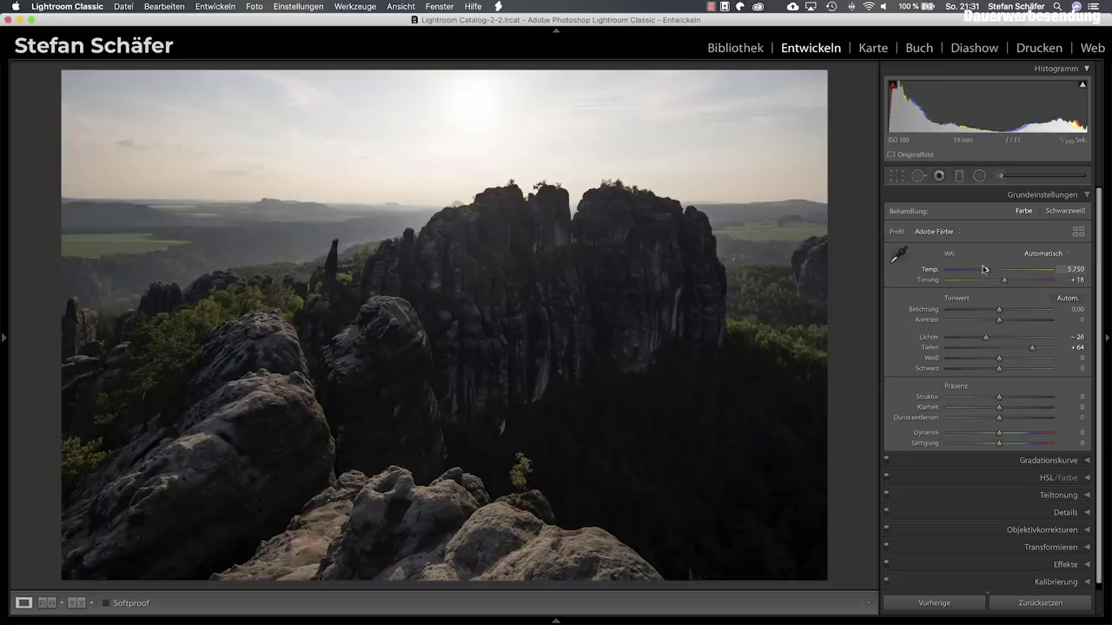
{"action": "left_click_drag", "start_coordinate": [988, 271], "coordinate": [991, 271]}
{"action": "left_click_drag", "start_coordinate": [1002, 321], "coordinate": [1008, 322]}
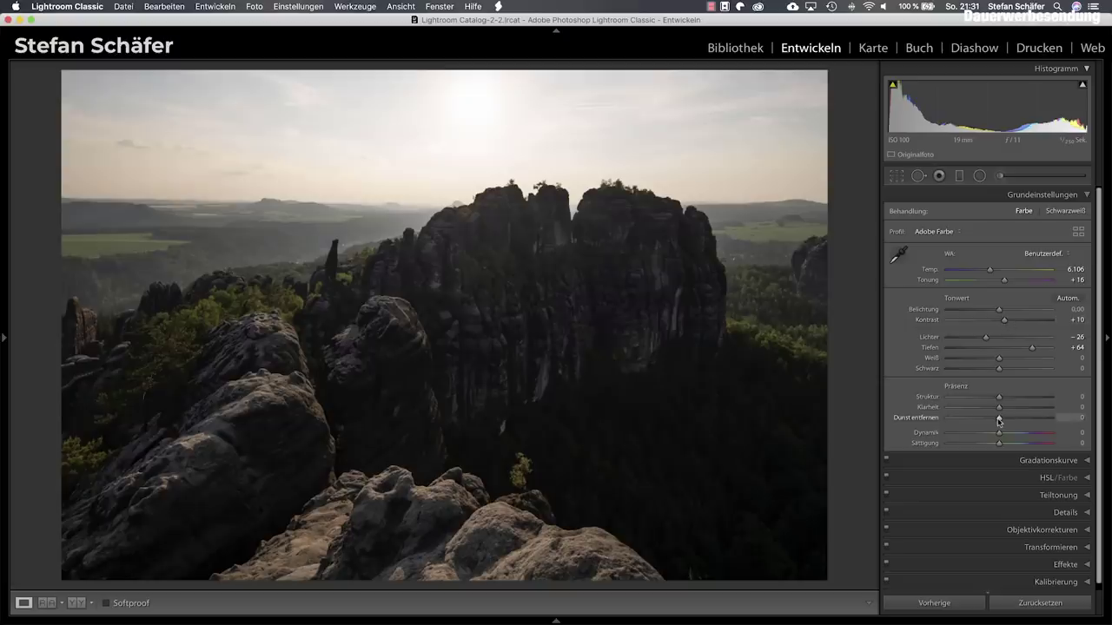
{"action": "left_click_drag", "start_coordinate": [998, 420], "coordinate": [994, 422]}
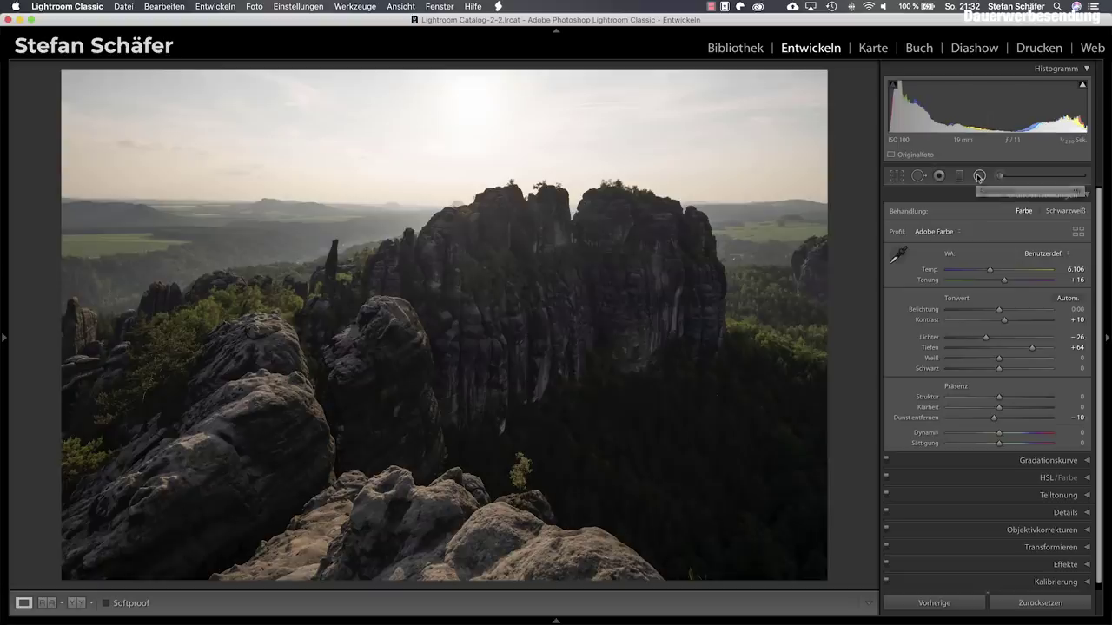
Add a radial filter with Clarity reset to 0 as an ellipse over the central rock towers
{"action": "left_click", "coordinate": [979, 176]}
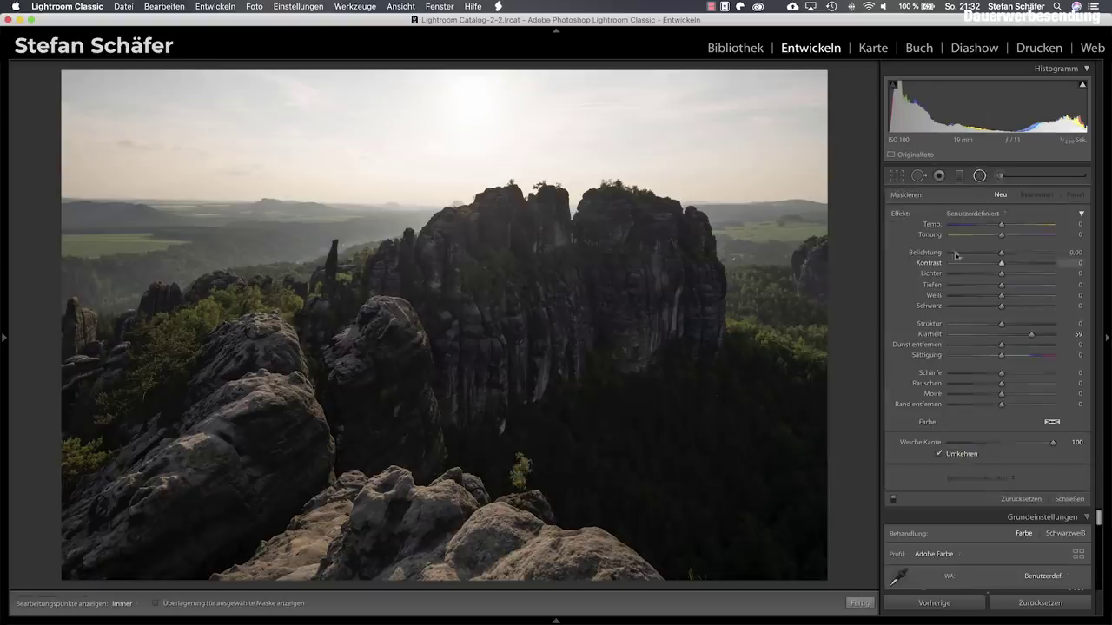
{"action": "double_click", "coordinate": [897, 215]}
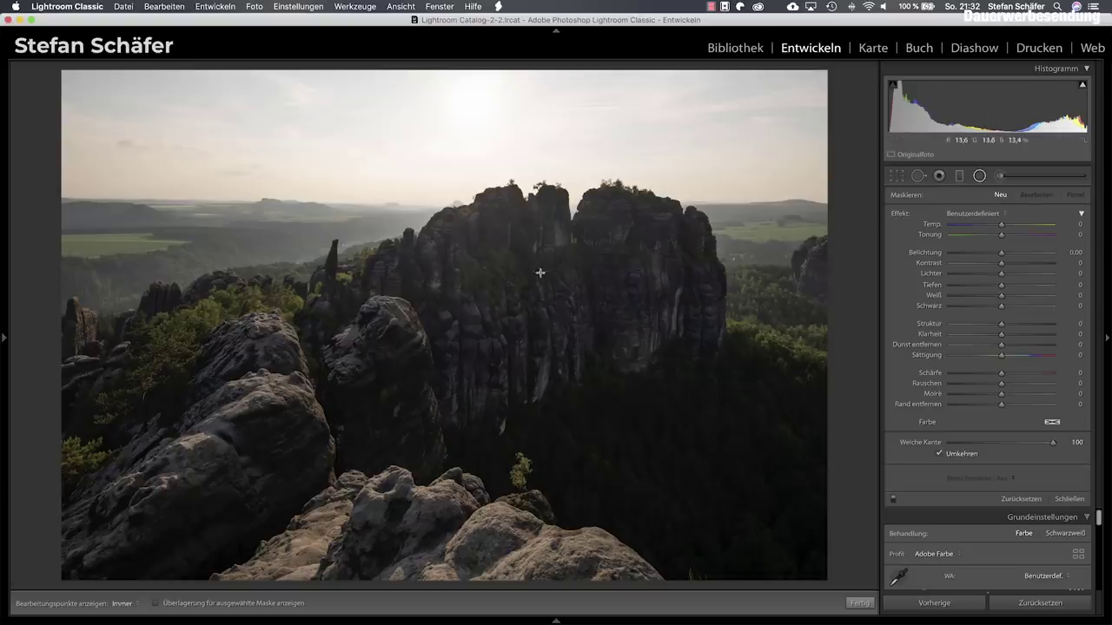
{"action": "mouse_move", "coordinate": [538, 280]}
{"action": "left_mouse_down"}
{"action": "mouse_move", "coordinate": [603, 317]}
{"action": "mouse_move", "coordinate": [628, 352]}
{"action": "mouse_move", "coordinate": [550, 291]}
{"action": "mouse_move", "coordinate": [635, 340]}
{"action": "mouse_move", "coordinate": [501, 248]}
{"action": "mouse_move", "coordinate": [568, 313]}
{"action": "mouse_move", "coordinate": [539, 281]}
{"action": "mouse_move", "coordinate": [594, 323]}
{"action": "mouse_move", "coordinate": [573, 293]}
{"action": "mouse_move", "coordinate": [613, 337]}
{"action": "mouse_move", "coordinate": [622, 307]}
{"action": "mouse_move", "coordinate": [598, 318]}
{"action": "mouse_move", "coordinate": [608, 325]}
{"action": "left_mouse_up"}
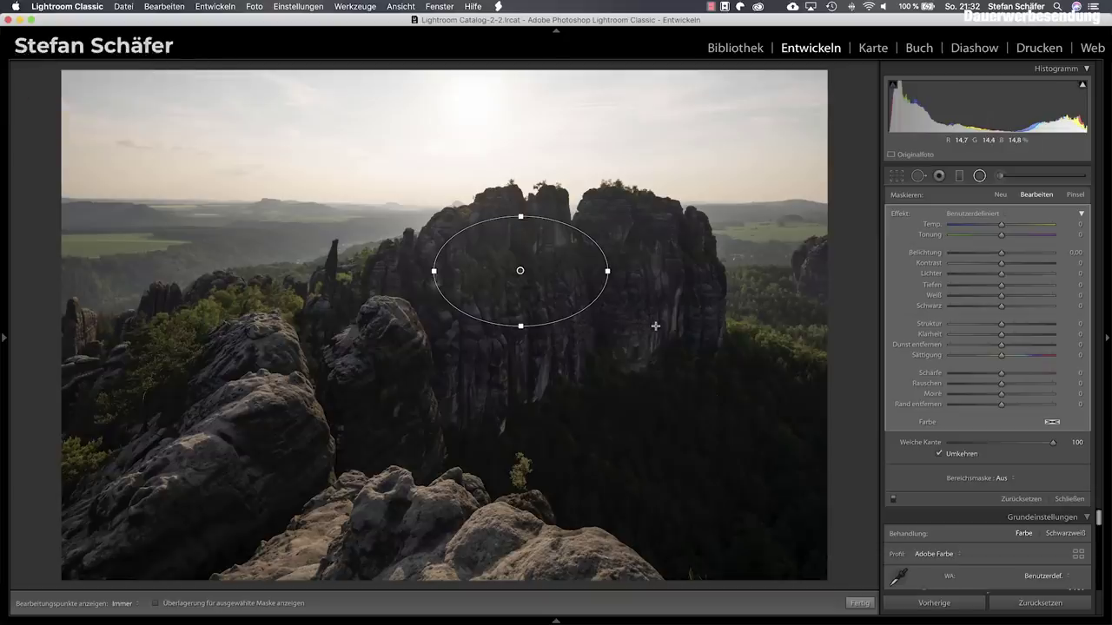
Show the green mask overlay, compare Invert on and off, and lower Feather to 53, leaving it inverted
{"action": "key", "text": "o"}
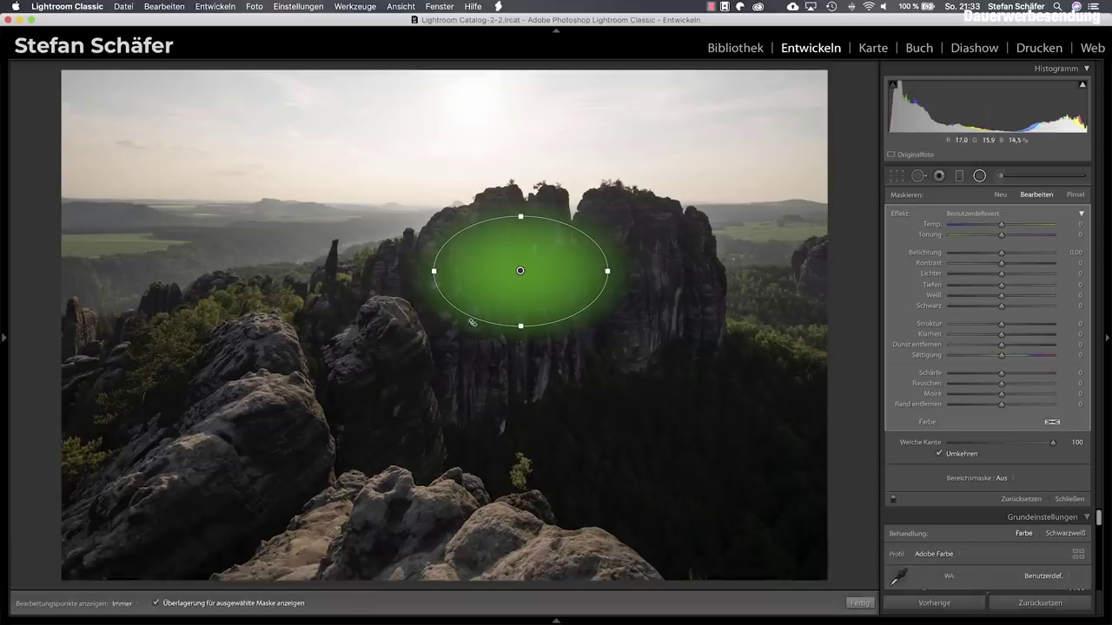
{"action": "left_click", "coordinate": [938, 454]}
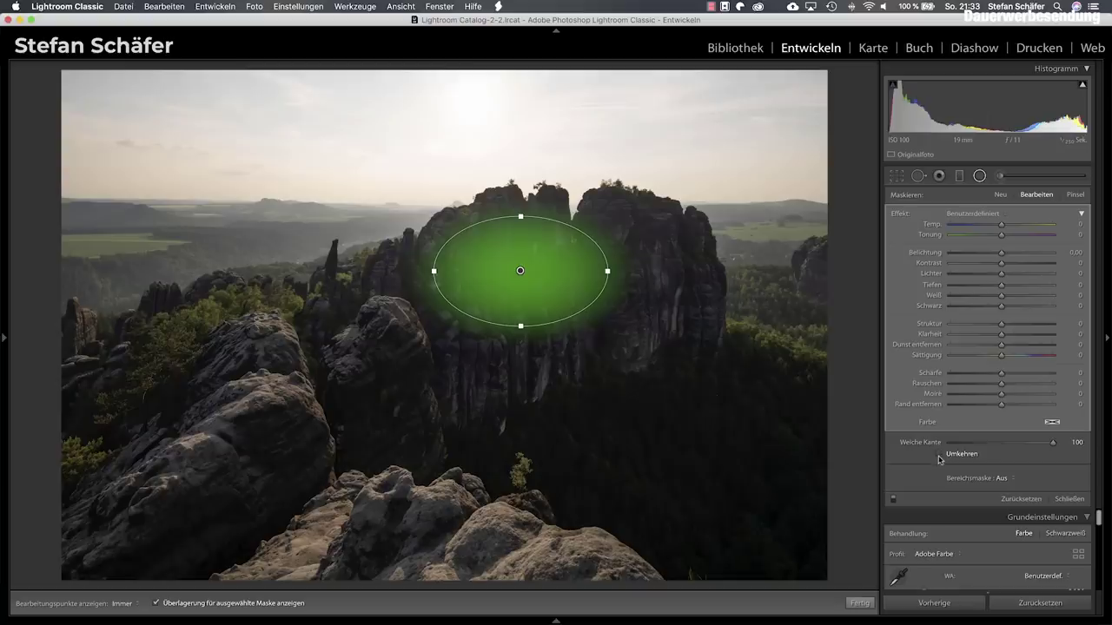
{"action": "left_click", "coordinate": [938, 455]}
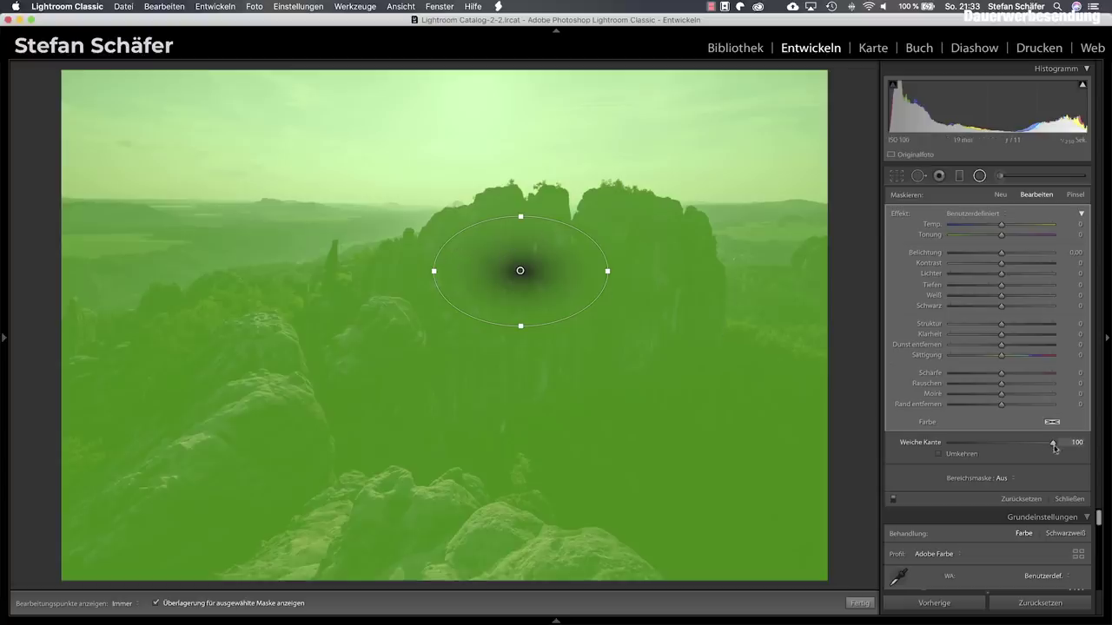
{"action": "left_click_drag", "start_coordinate": [1046, 445], "coordinate": [931, 446]}
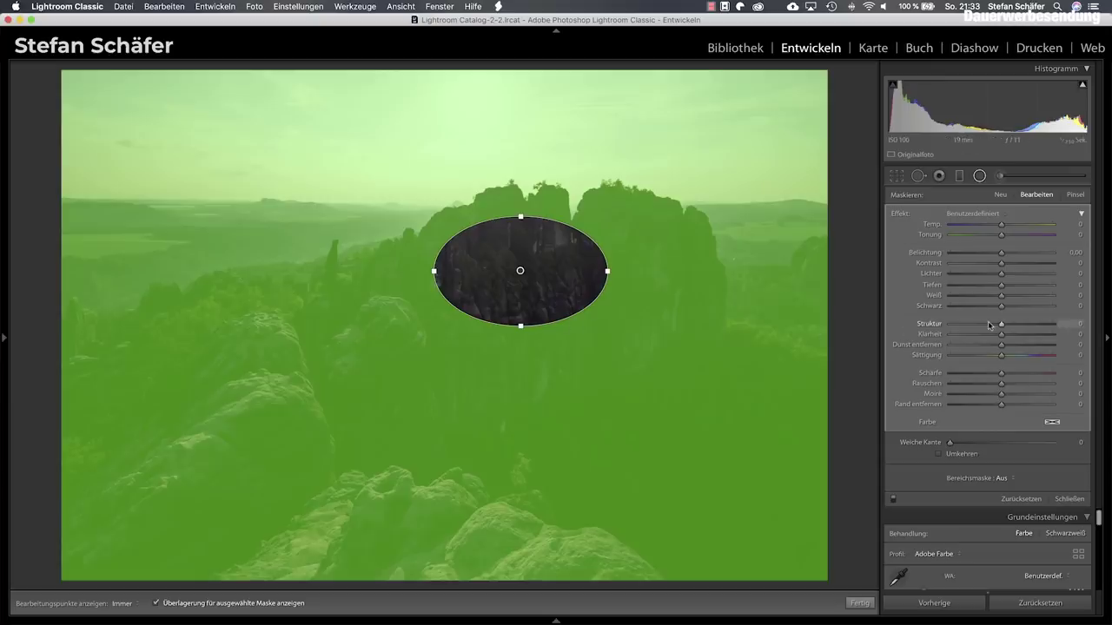
{"action": "left_click", "coordinate": [940, 454]}
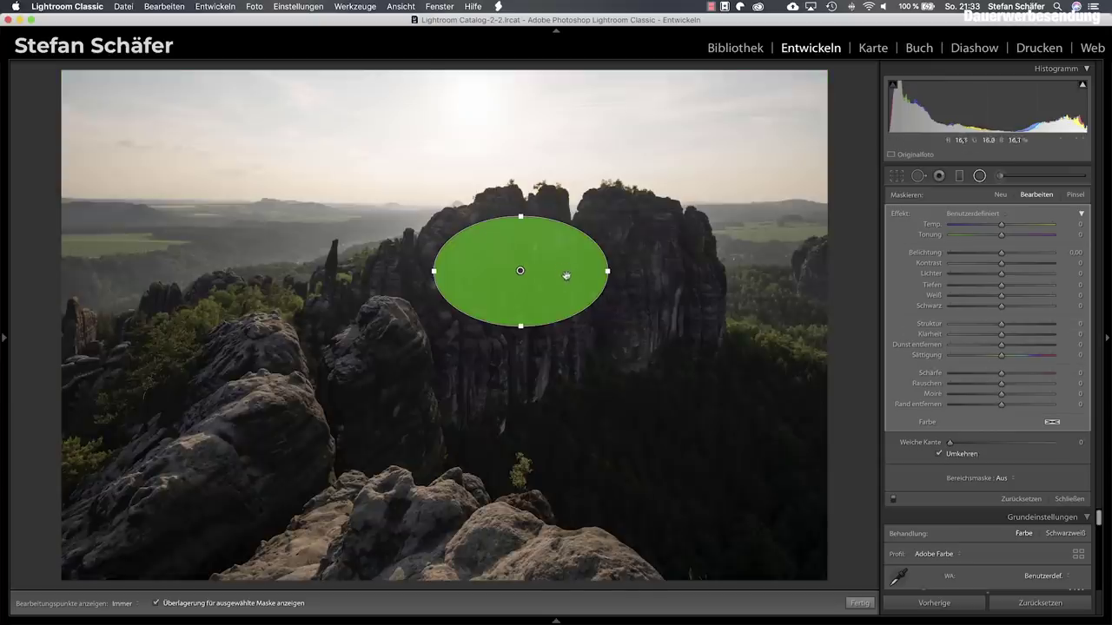
{"action": "left_click", "coordinate": [942, 453]}
Set Feather to 75, reshape the ellipse over the central towers, and hide the overlay
{"action": "left_click_drag", "start_coordinate": [951, 444], "coordinate": [1008, 448]}
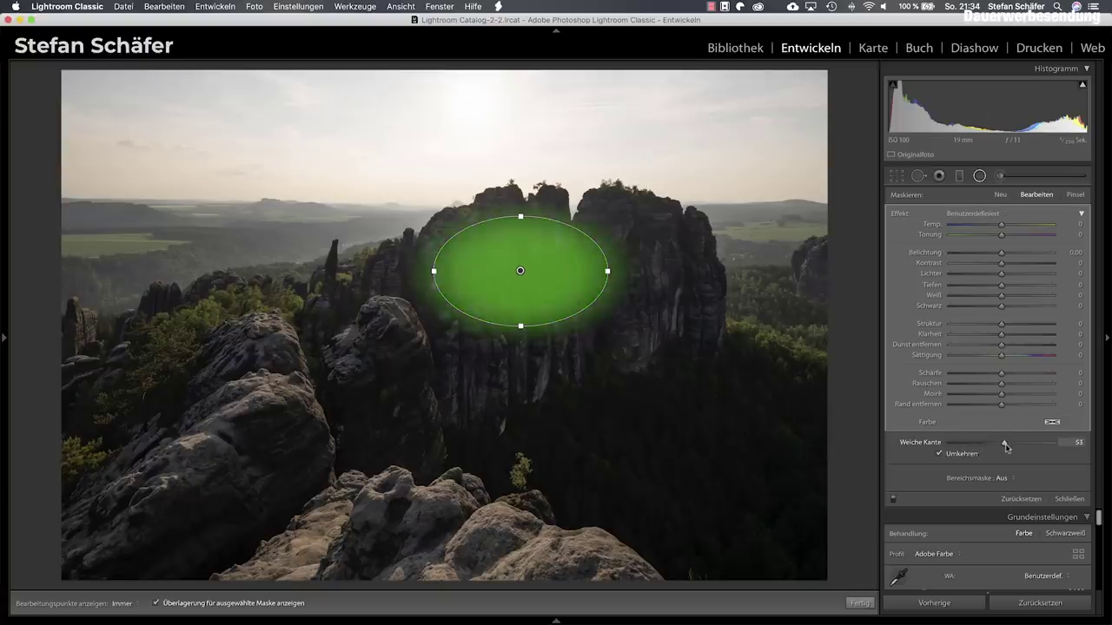
{"action": "left_click_drag", "start_coordinate": [1009, 447], "coordinate": [1030, 449]}
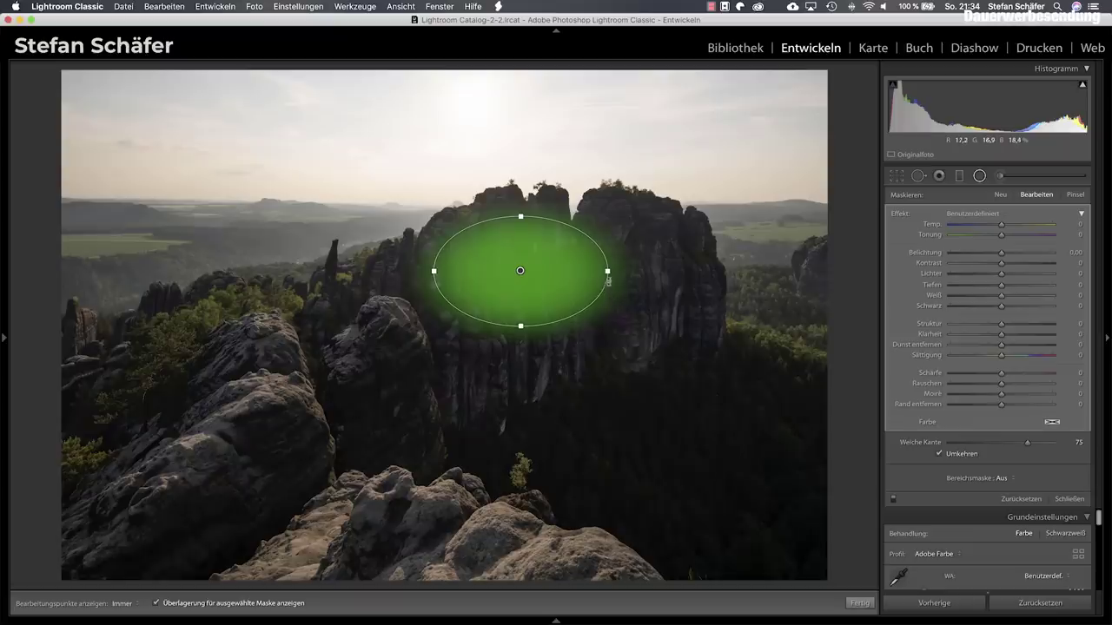
{"action": "left_click_drag", "start_coordinate": [609, 271], "coordinate": [646, 274]}
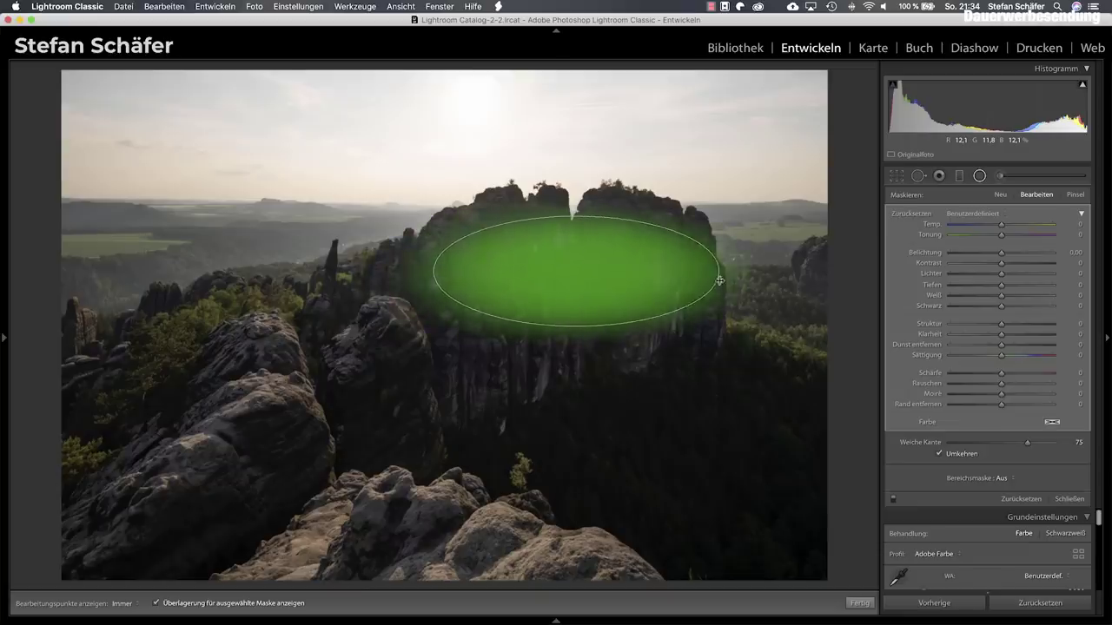
{"action": "mouse_move", "coordinate": [646, 274]}
{"action": "left_mouse_down"}
{"action": "mouse_move", "coordinate": [720, 276]}
{"action": "mouse_move", "coordinate": [642, 278]}
{"action": "mouse_move", "coordinate": [671, 280]}
{"action": "left_mouse_up"}
{"action": "left_click_drag", "start_coordinate": [550, 217], "coordinate": [550, 233]}
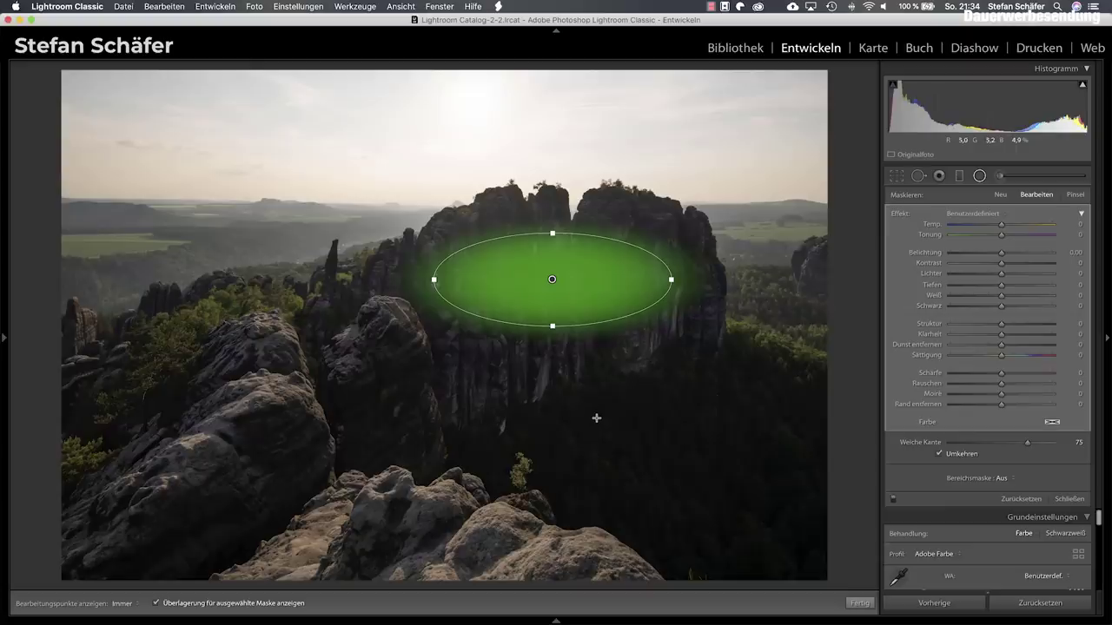
{"action": "key", "text": "o"}
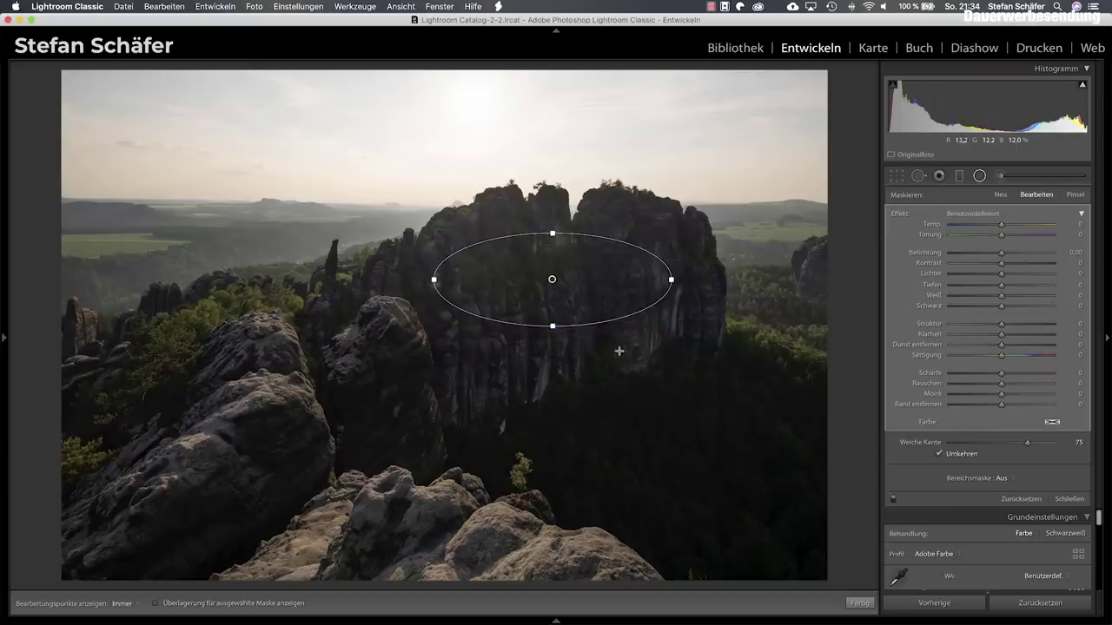
Fit the ellipse over the left rock with Temp +12, Exposure 0.44, Contrast −12, Clarity −17
{"action": "left_click_drag", "start_coordinate": [670, 280], "coordinate": [624, 279]}
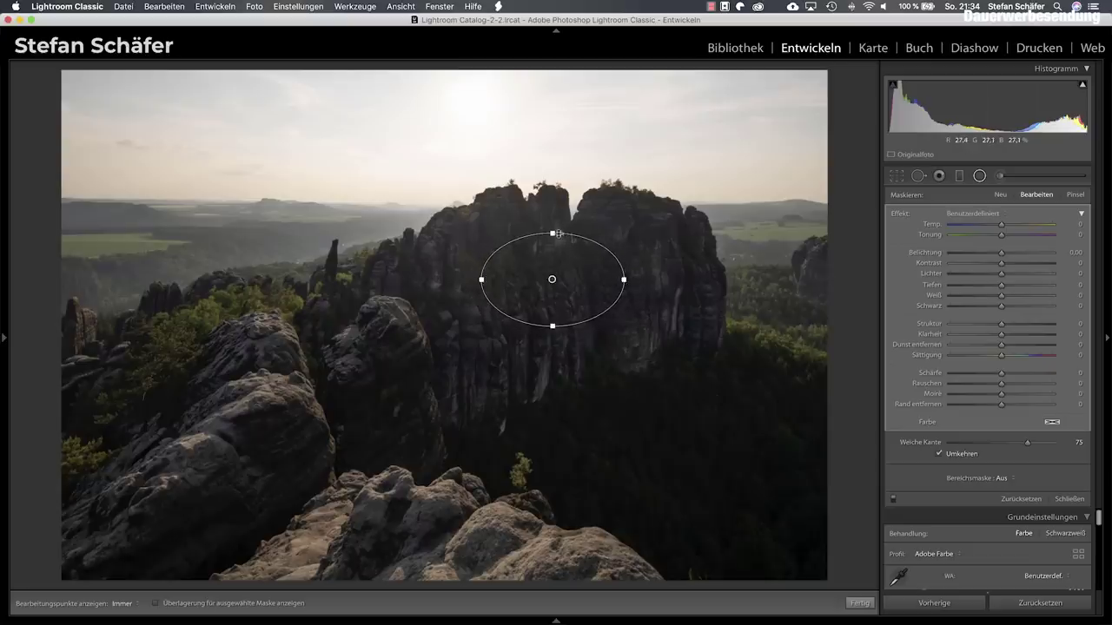
{"action": "mouse_move", "coordinate": [557, 233]}
{"action": "left_mouse_down"}
{"action": "mouse_move", "coordinate": [492, 345]}
{"action": "mouse_move", "coordinate": [313, 397]}
{"action": "mouse_move", "coordinate": [336, 393]}
{"action": "left_mouse_up"}
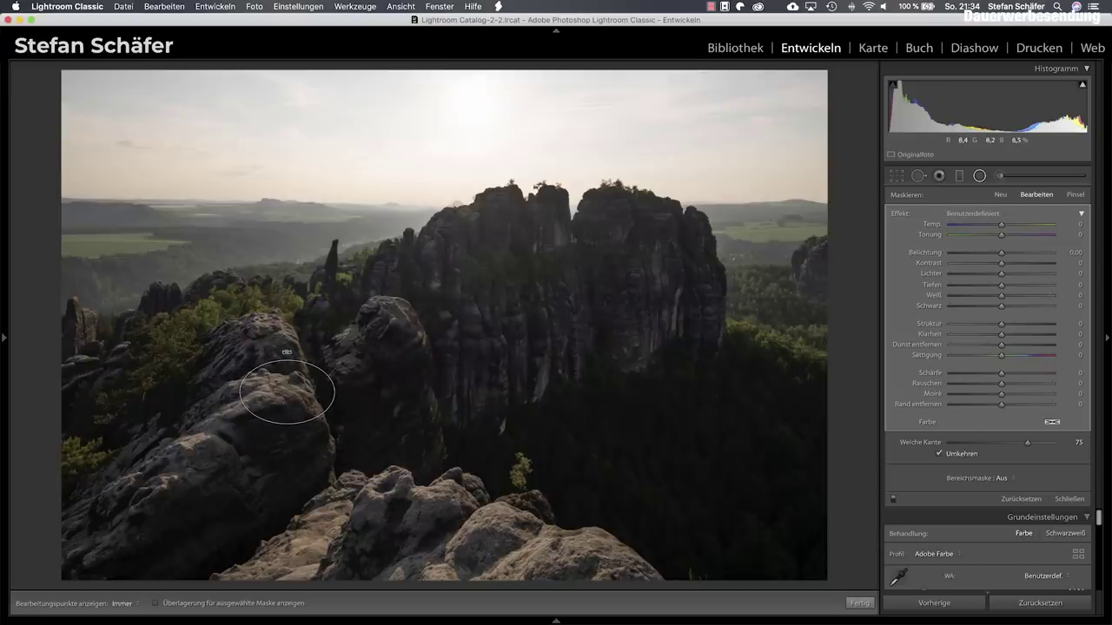
{"action": "left_click_drag", "start_coordinate": [286, 359], "coordinate": [297, 393]}
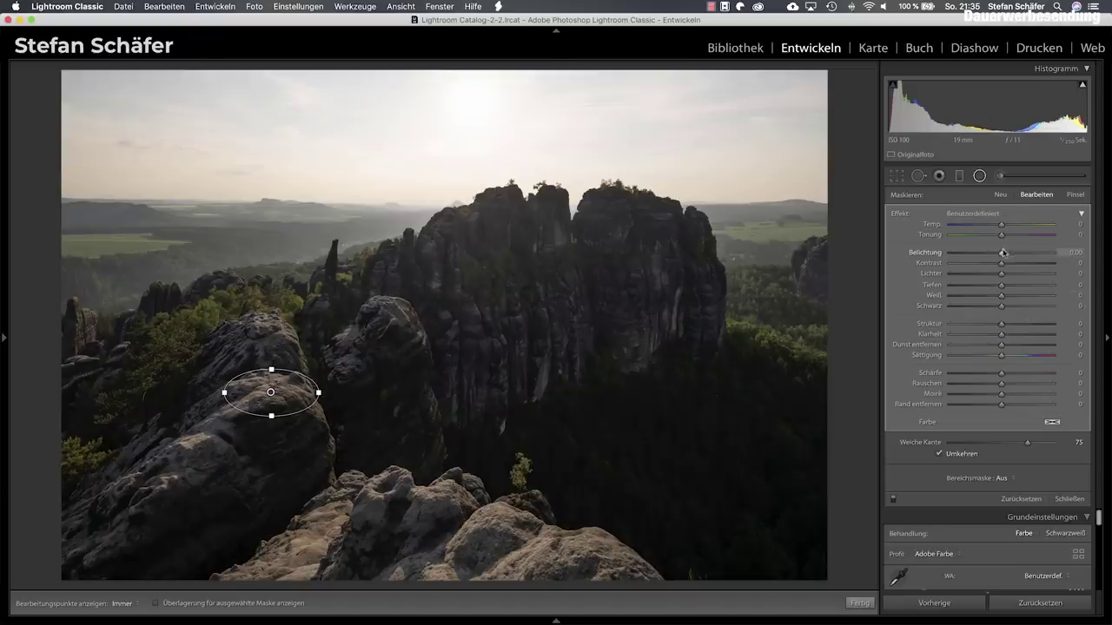
{"action": "left_click_drag", "start_coordinate": [1003, 253], "coordinate": [1008, 253]}
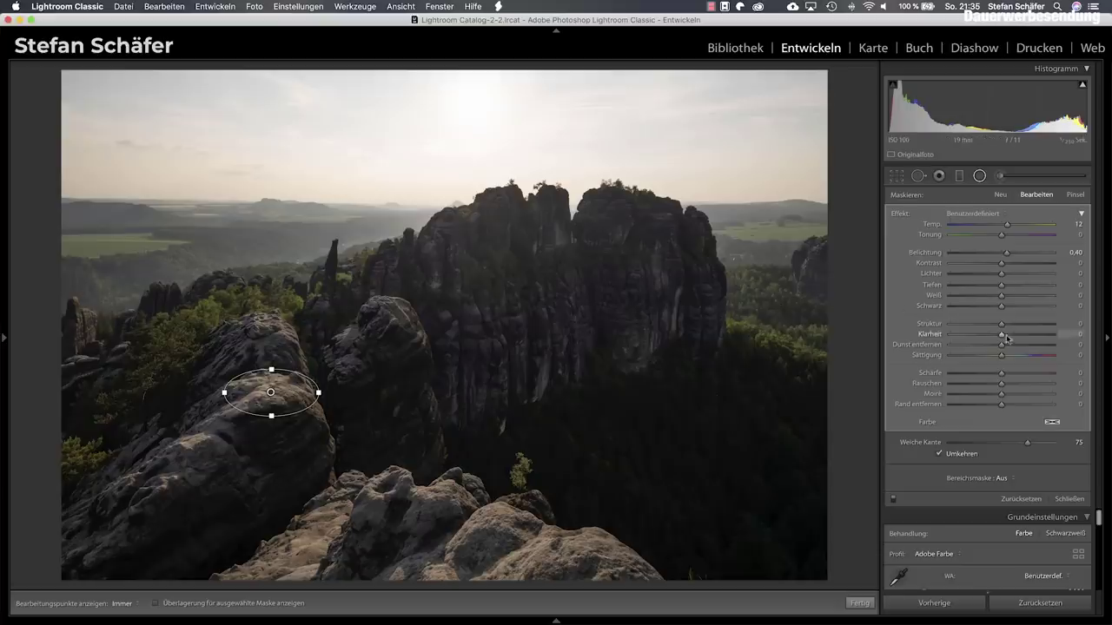
{"action": "left_click_drag", "start_coordinate": [1001, 339], "coordinate": [994, 338]}
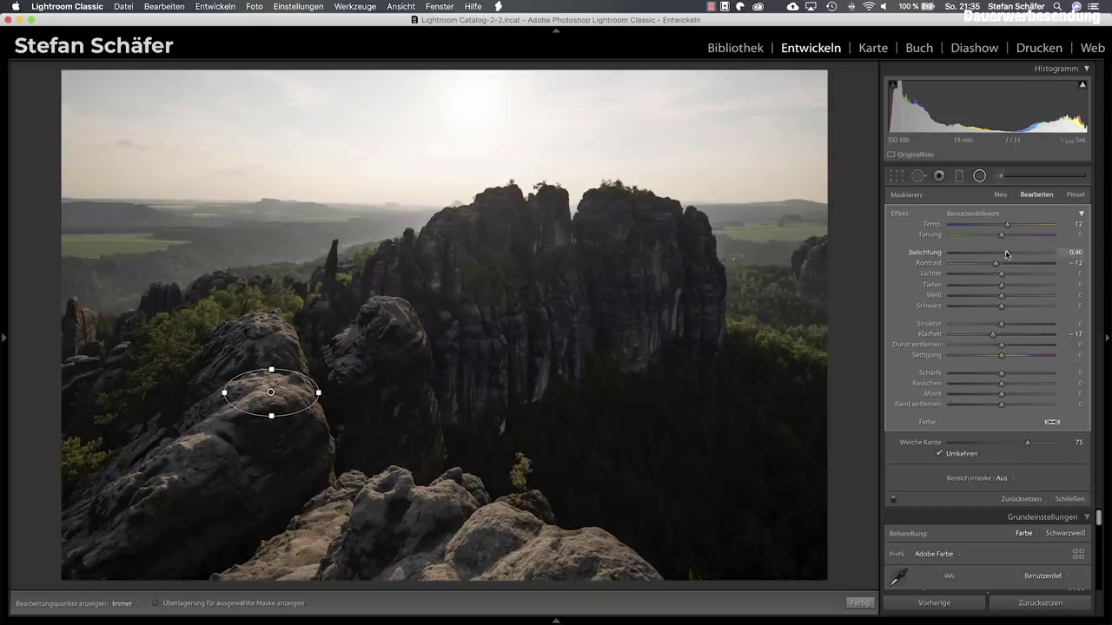
Toggle the radial filter's effect off and on to compare before and after
{"action": "left_click", "coordinate": [892, 500]}
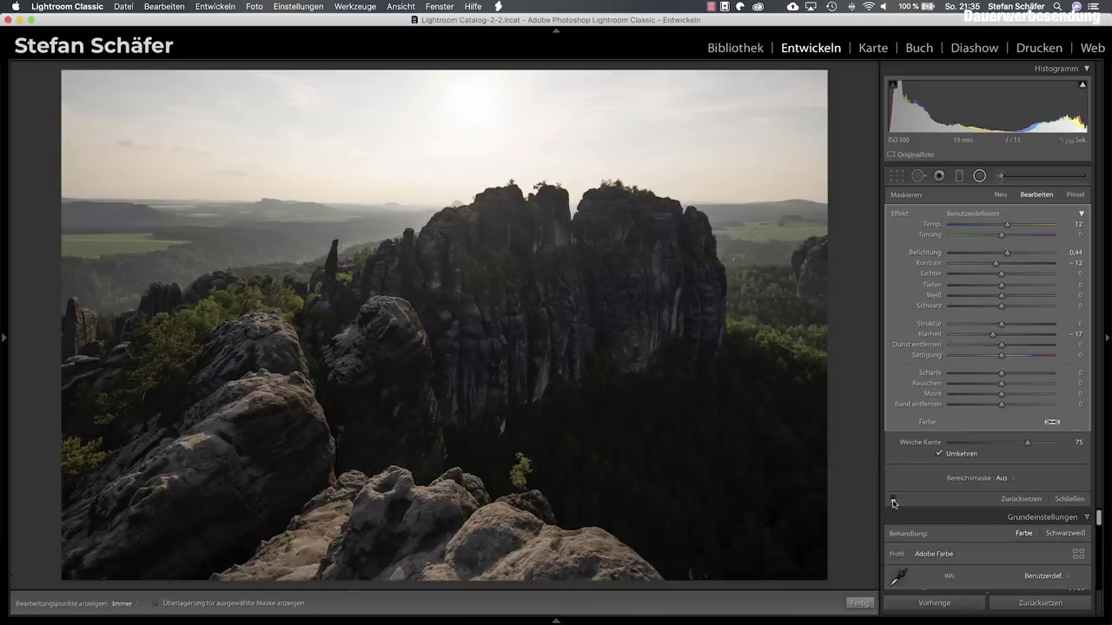
{"action": "left_click", "coordinate": [892, 500]}
{"action": "left_click", "coordinate": [893, 500]}
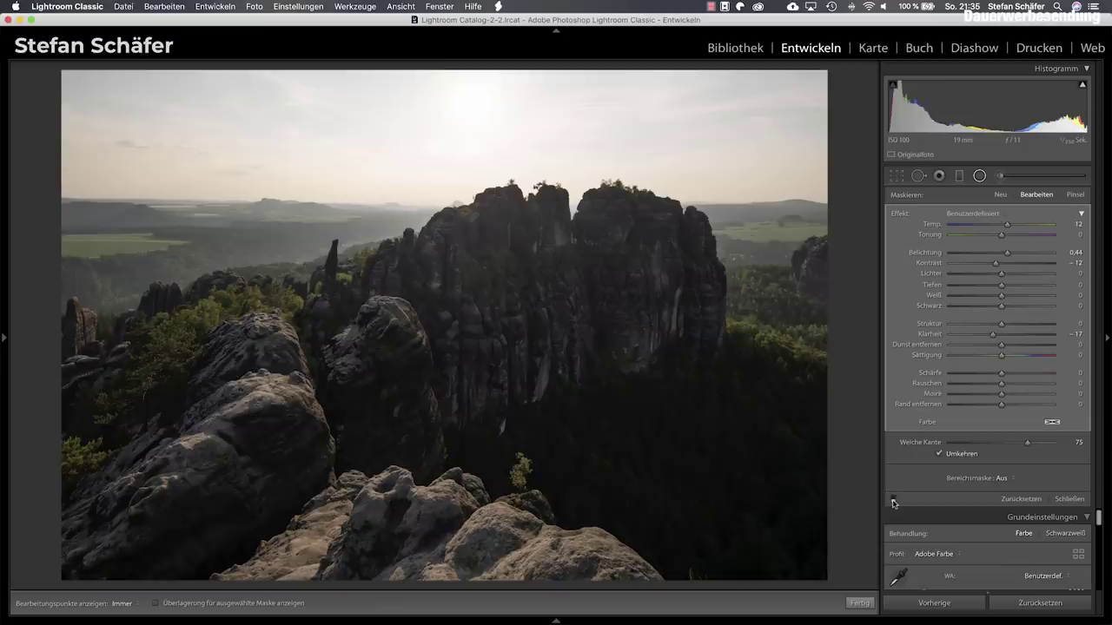
{"action": "left_click", "coordinate": [893, 500]}
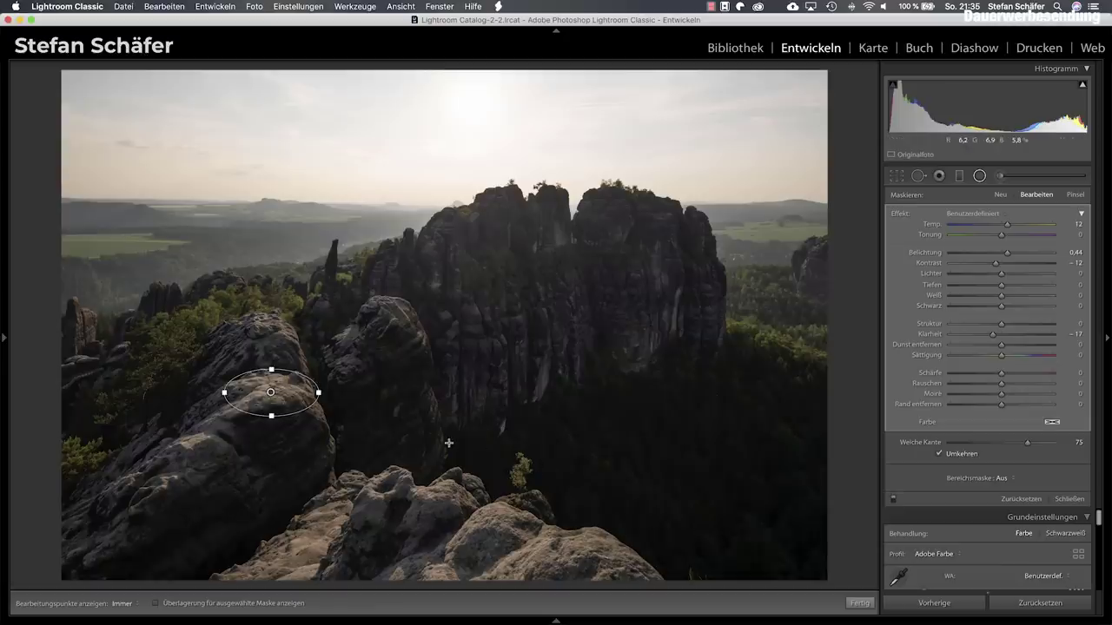
Duplicate the filter onto the upper left rock and add an Exposure −0.52 ellipse on the lower rock
{"action": "right_click", "coordinate": [291, 398]}
{"action": "left_click", "coordinate": [288, 397]}
{"action": "mouse_move", "coordinate": [288, 397]}
{"action": "left_mouse_down"}
{"action": "mouse_move", "coordinate": [275, 327]}
{"action": "mouse_move", "coordinate": [297, 327]}
{"action": "mouse_move", "coordinate": [263, 310]}
{"action": "left_mouse_up"}
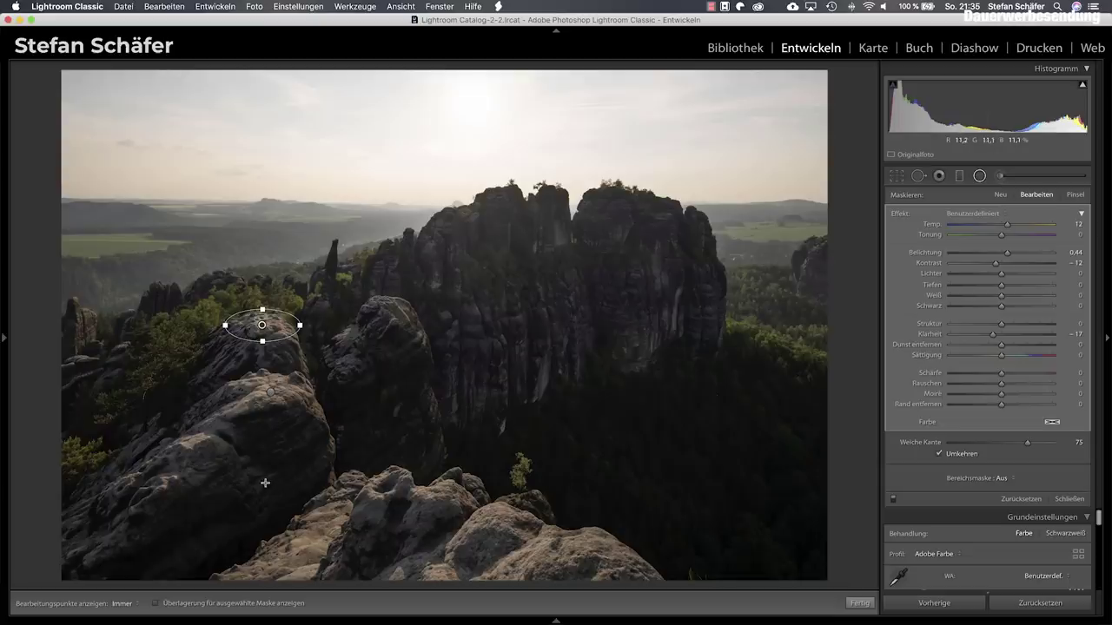
{"action": "mouse_move", "coordinate": [183, 549]}
{"action": "left_mouse_down"}
{"action": "mouse_move", "coordinate": [254, 499]}
{"action": "mouse_move", "coordinate": [238, 524]}
{"action": "mouse_move", "coordinate": [276, 459]}
{"action": "mouse_move", "coordinate": [323, 445]}
{"action": "mouse_move", "coordinate": [296, 459]}
{"action": "left_mouse_up"}
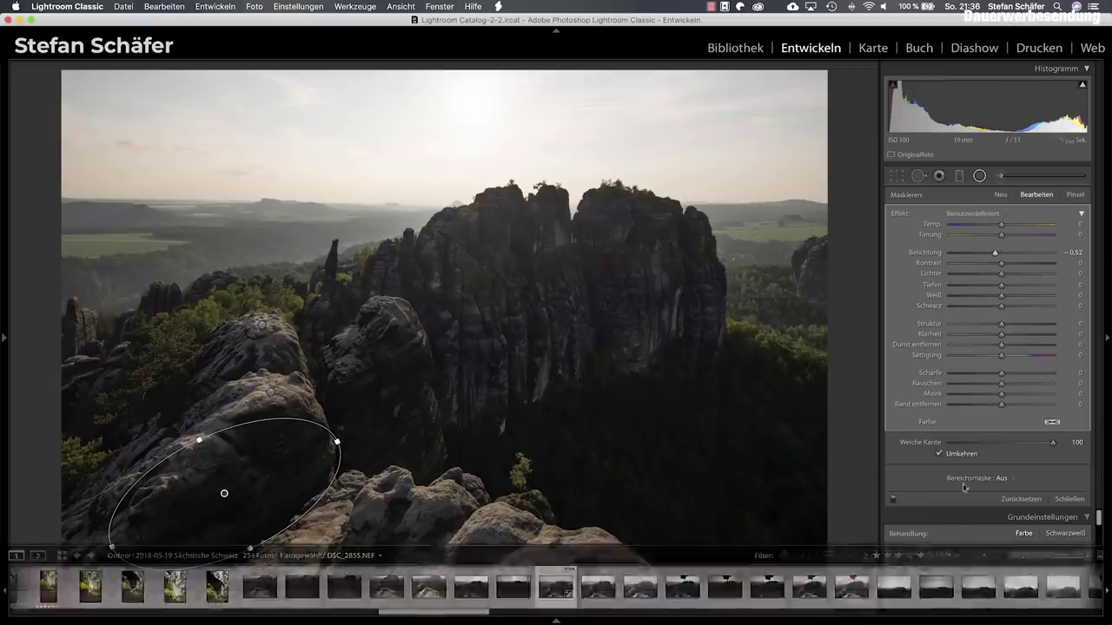
Compare local edits, then add a sky radial filter with Temp +14 and Exposure 0.47
{"action": "left_click", "coordinate": [893, 500]}
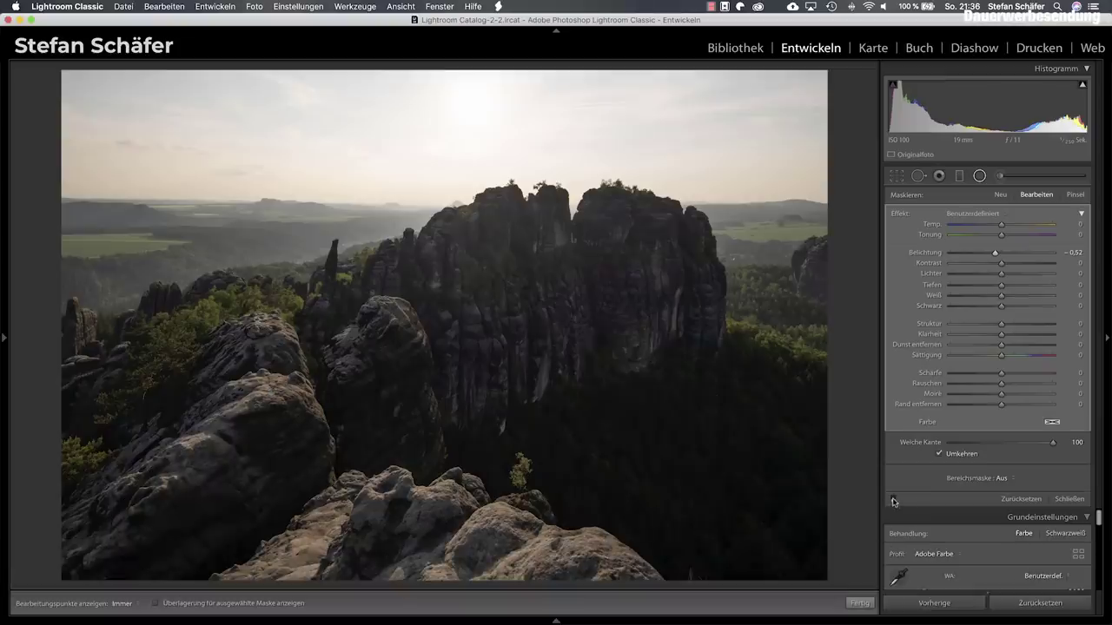
{"action": "left_click", "coordinate": [893, 501]}
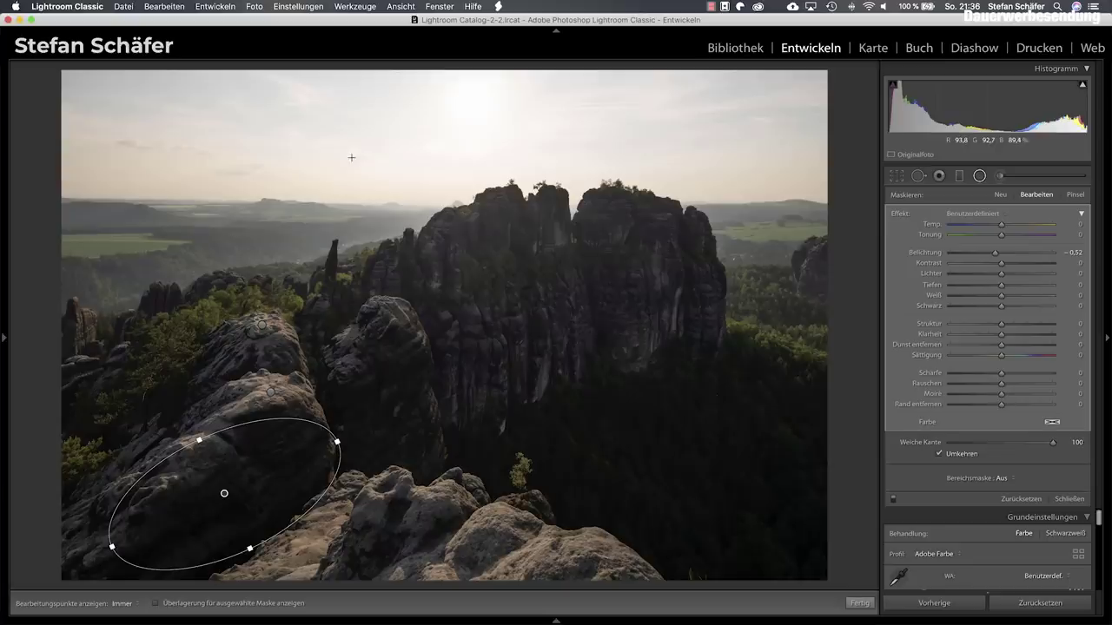
{"action": "mouse_move", "coordinate": [322, 152]}
{"action": "left_mouse_down"}
{"action": "mouse_move", "coordinate": [616, 221]}
{"action": "mouse_move", "coordinate": [638, 237]}
{"action": "left_mouse_up"}
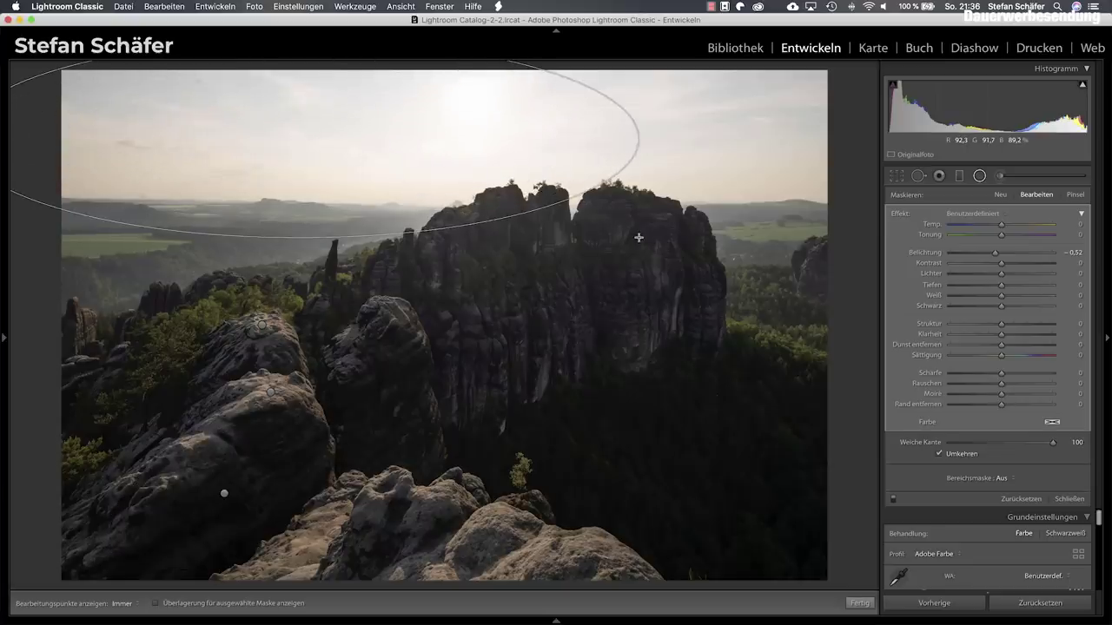
{"action": "left_click_drag", "start_coordinate": [385, 153], "coordinate": [541, 186]}
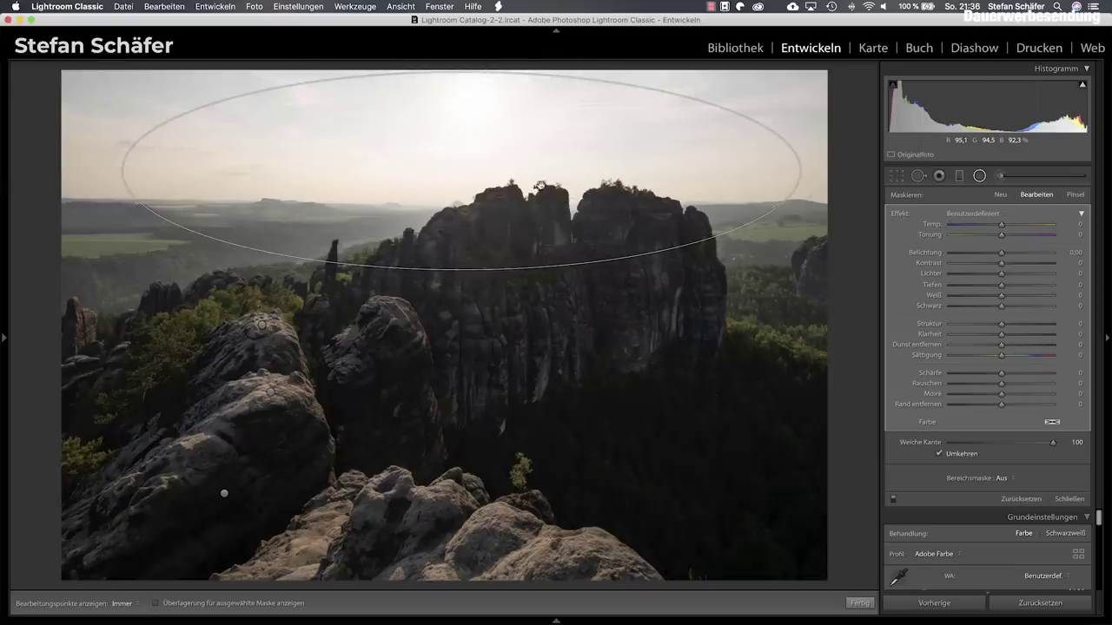
{"action": "left_click_drag", "start_coordinate": [556, 184], "coordinate": [556, 181]}
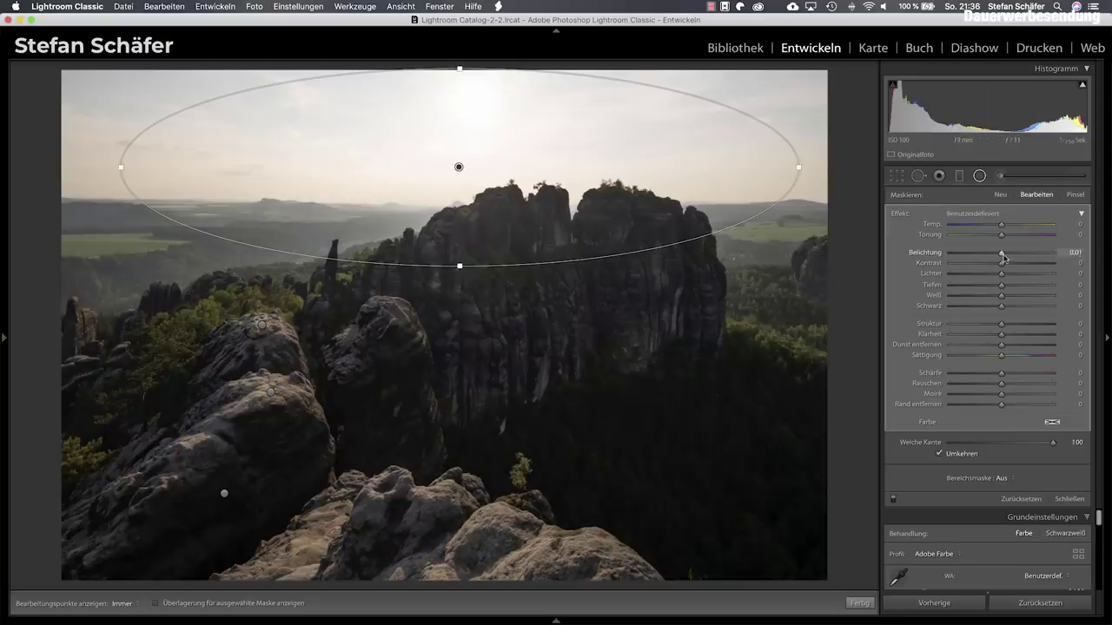
{"action": "left_click_drag", "start_coordinate": [1008, 256], "coordinate": [1010, 228]}
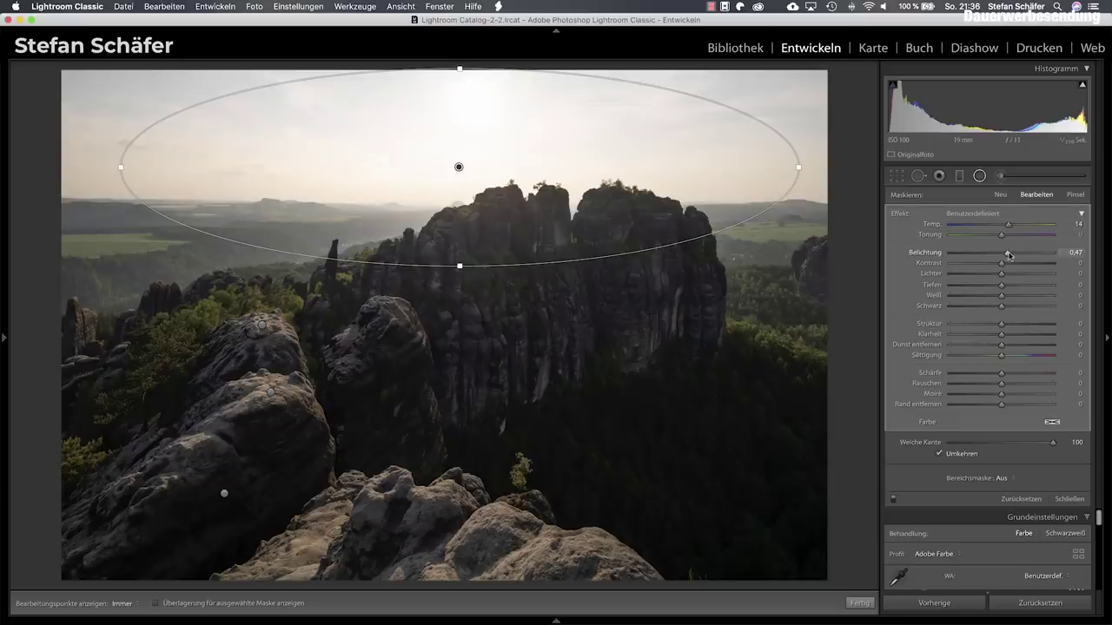
Tint the sky filter pale yellow (H 50, S 50) and raise its Exposure to 1.01
{"action": "left_click", "coordinate": [1051, 423]}
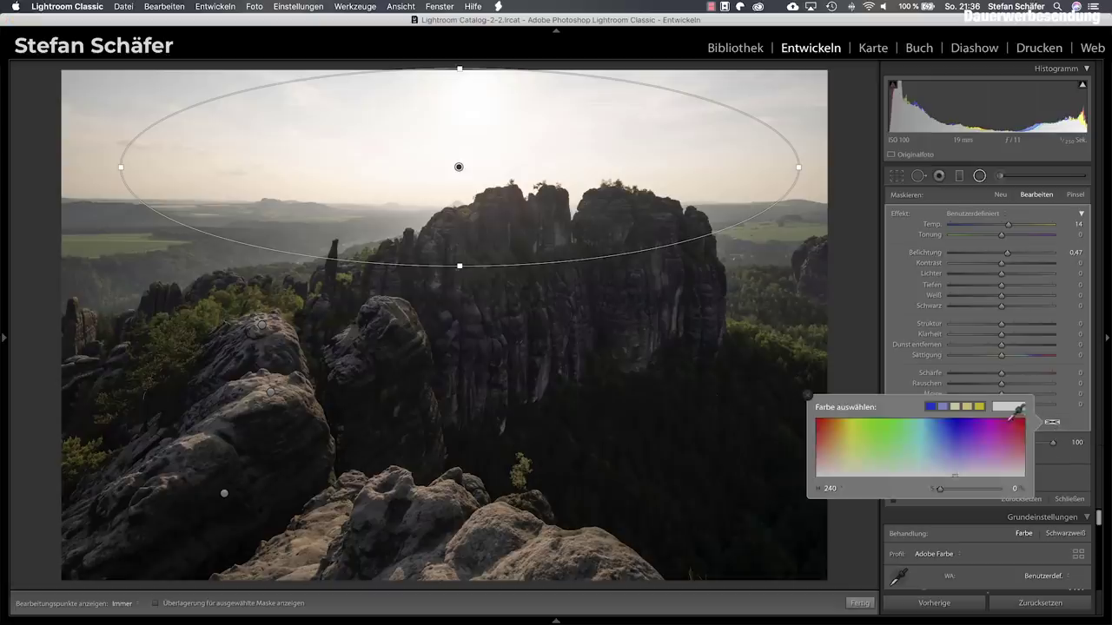
{"action": "left_click", "coordinate": [969, 406]}
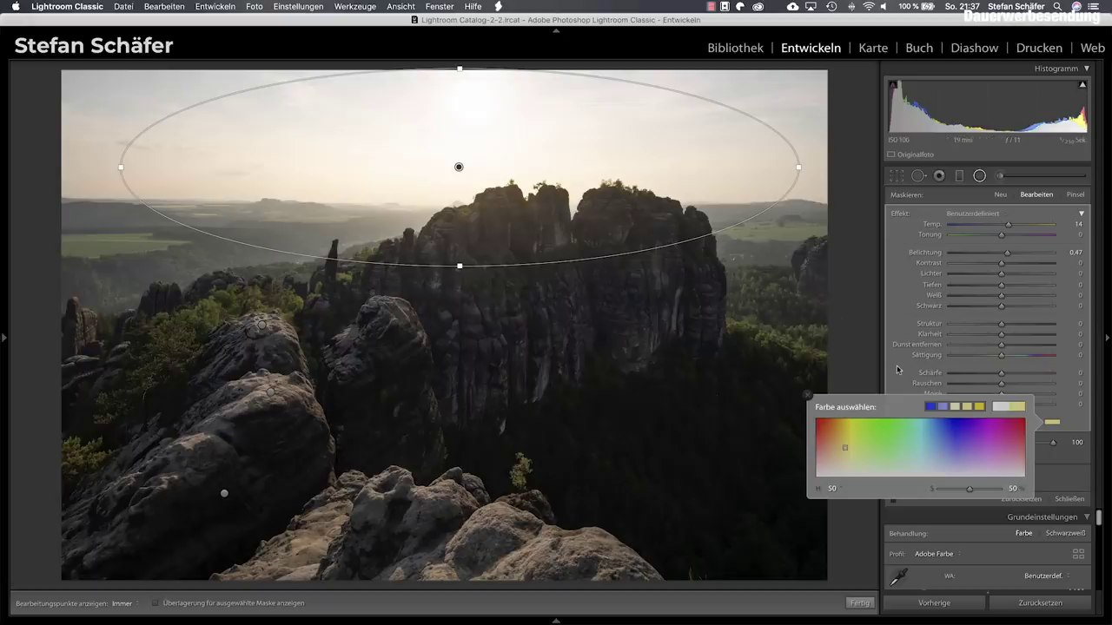
{"action": "left_click", "coordinate": [899, 370]}
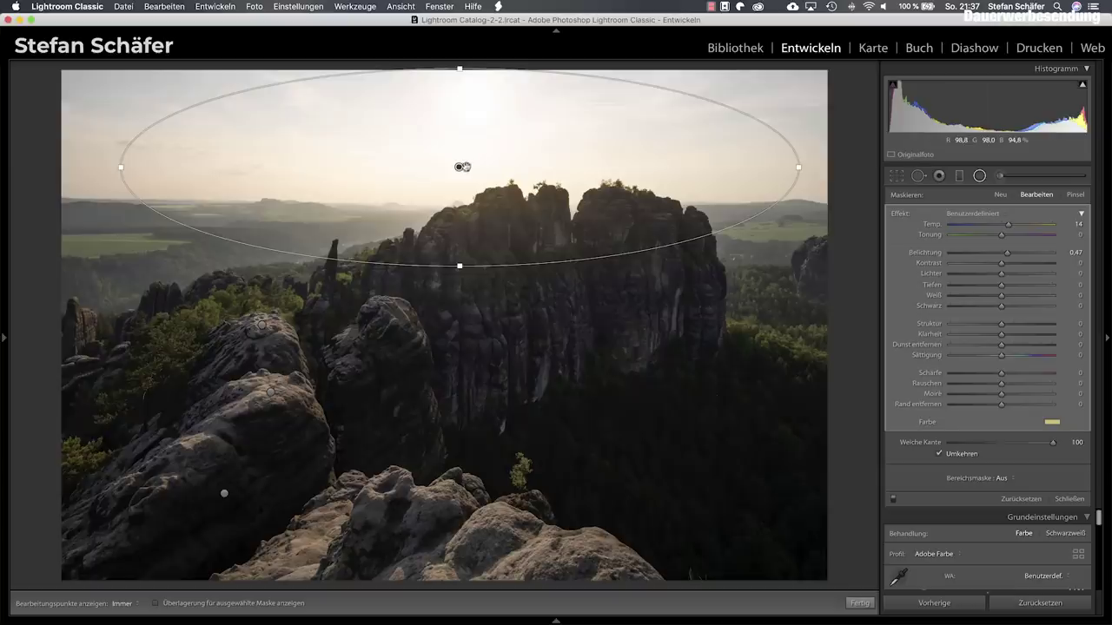
{"action": "left_click_drag", "start_coordinate": [461, 167], "coordinate": [459, 169]}
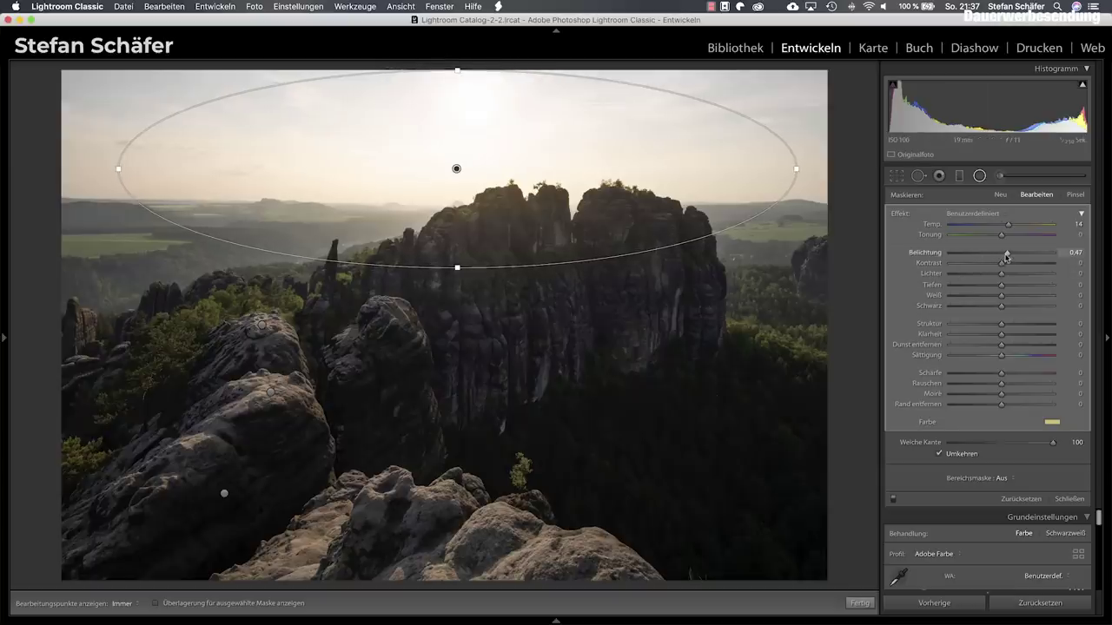
{"action": "left_click_drag", "start_coordinate": [1008, 257], "coordinate": [1012, 256]}
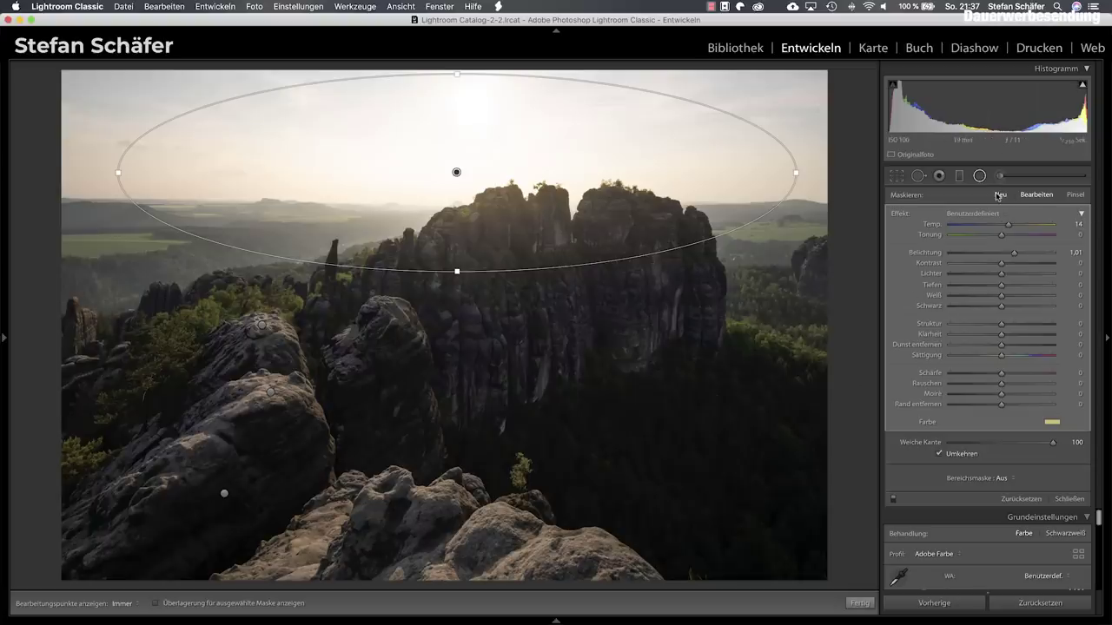
Draw a new radial filter over the hazy right-hand valley with Dehaze −28
{"action": "left_click", "coordinate": [998, 195]}
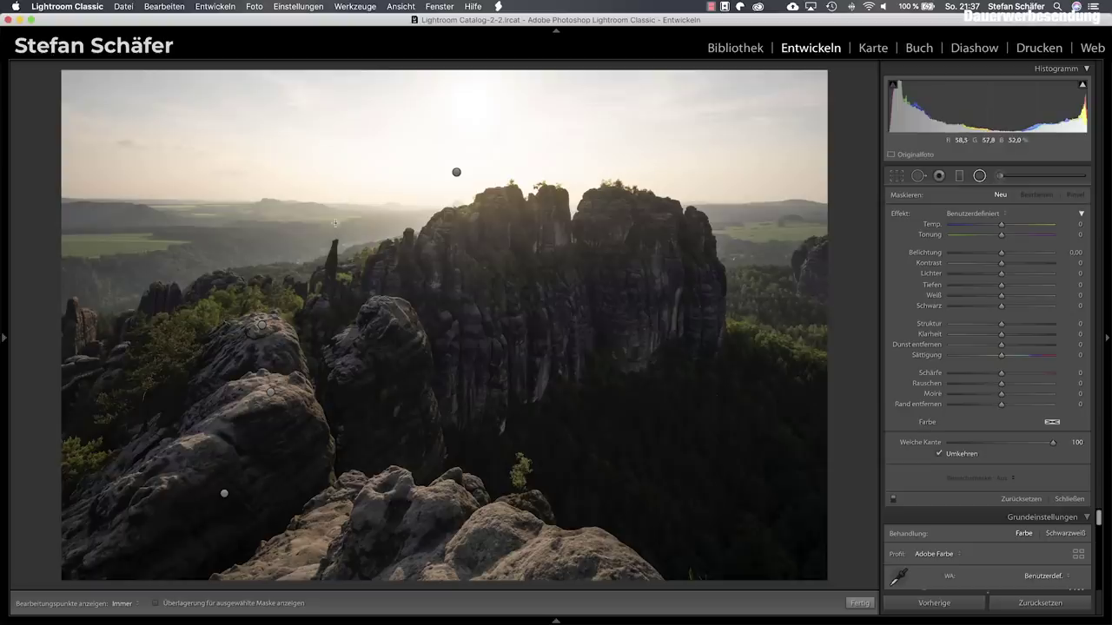
{"action": "left_click_drag", "start_coordinate": [714, 212], "coordinate": [838, 252]}
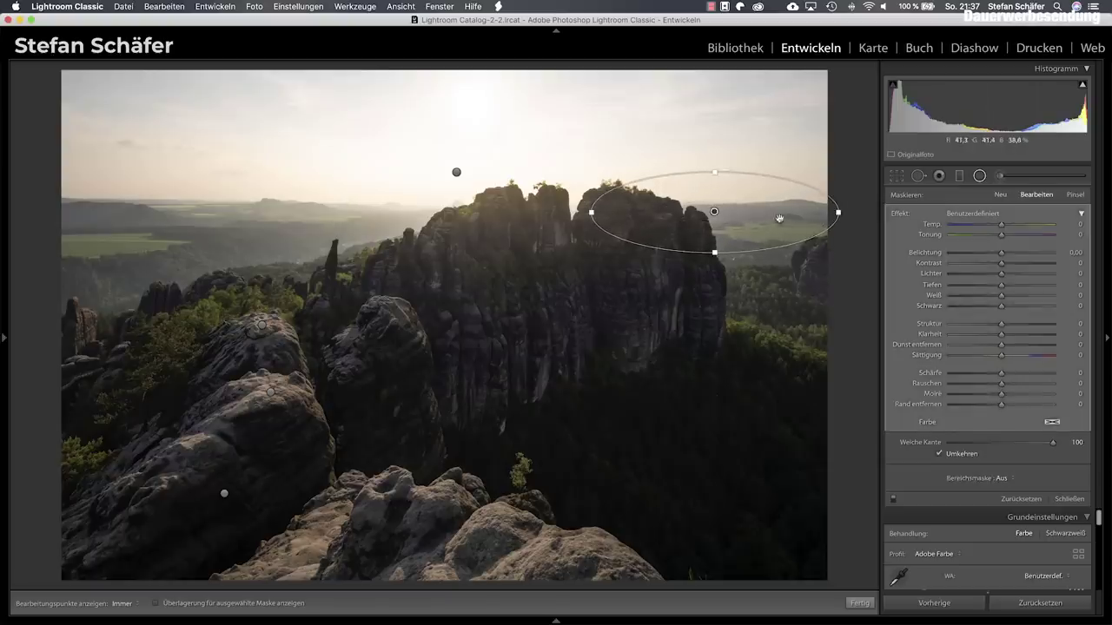
{"action": "left_click_drag", "start_coordinate": [747, 217], "coordinate": [788, 223]}
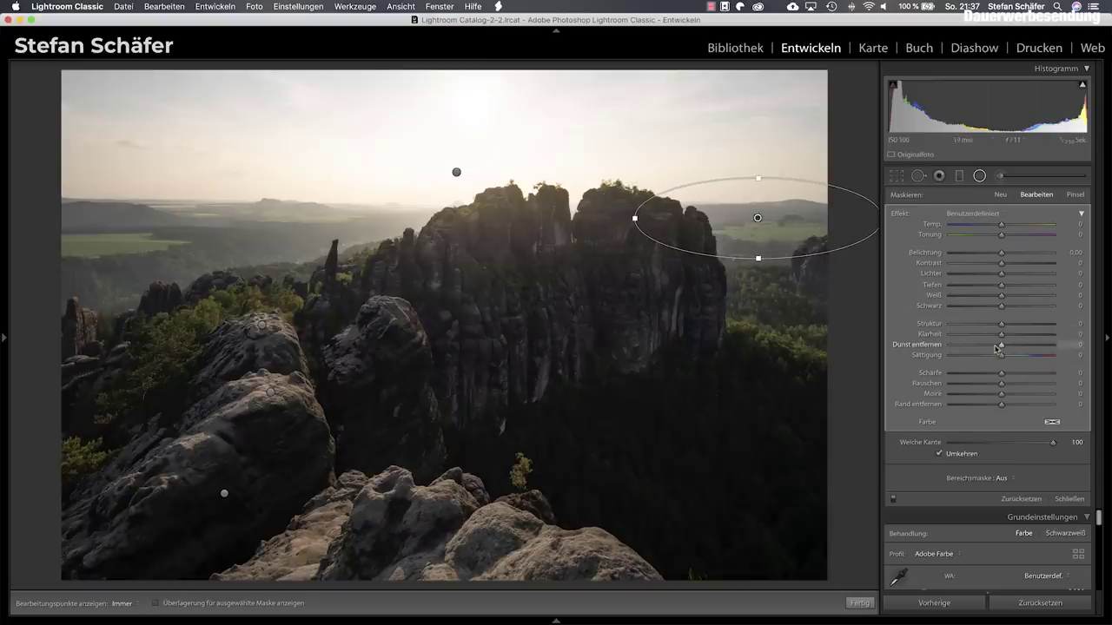
{"action": "left_click_drag", "start_coordinate": [998, 346], "coordinate": [987, 347]}
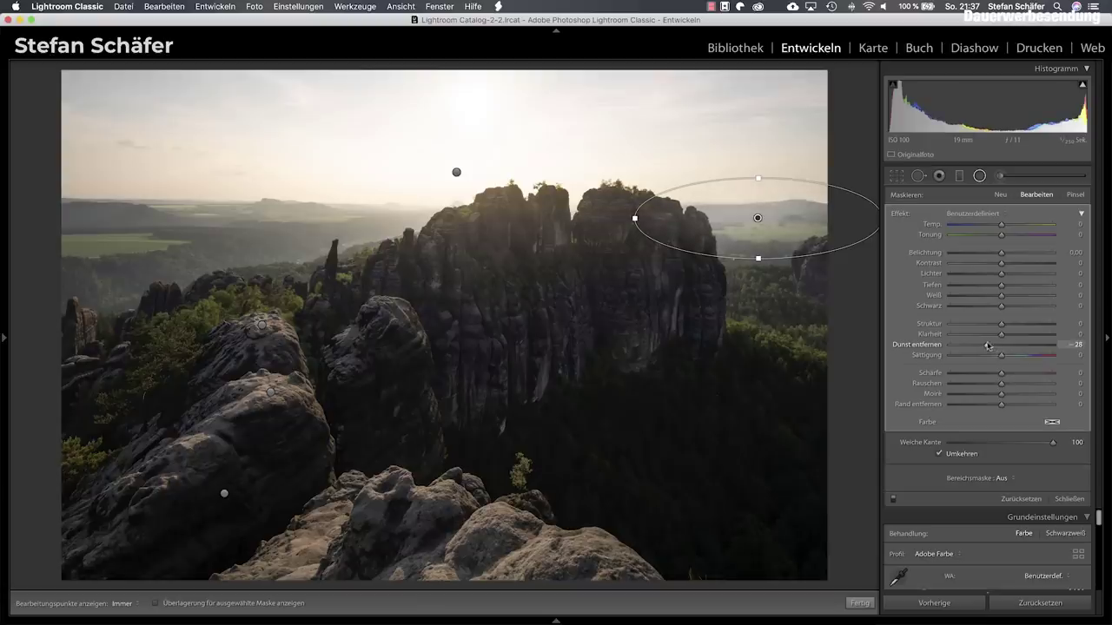
{"action": "left_click_drag", "start_coordinate": [789, 217], "coordinate": [790, 218]}
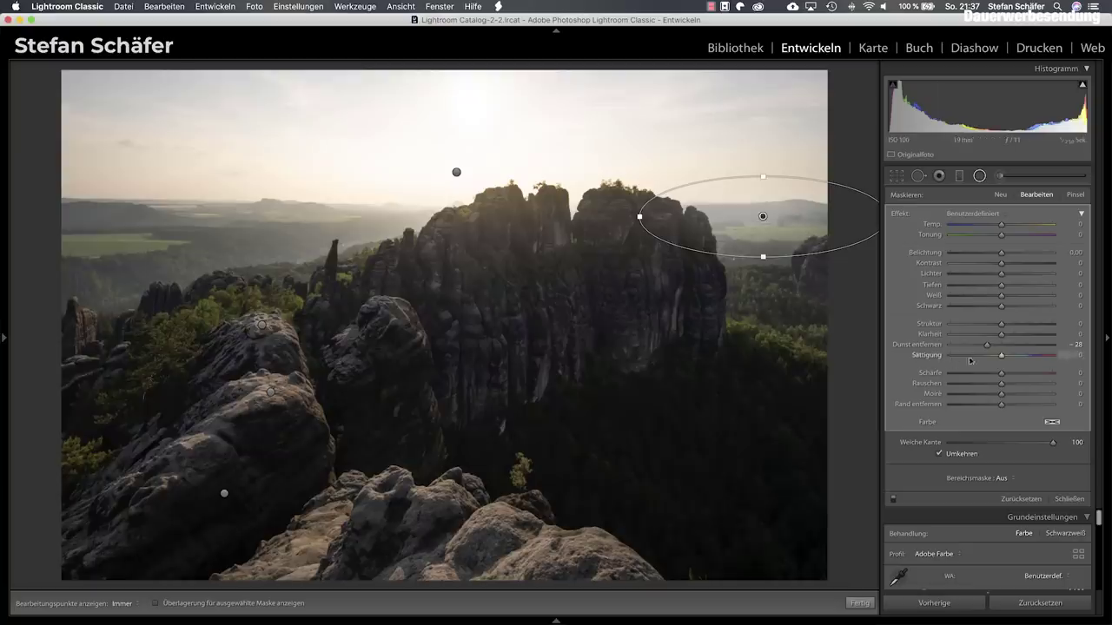
Set the valley filter's Contrast to −35 and Shadows to +19, then show the mask overlay
{"action": "left_click_drag", "start_coordinate": [1000, 263], "coordinate": [980, 268]}
{"action": "left_click_drag", "start_coordinate": [1013, 286], "coordinate": [1012, 286]}
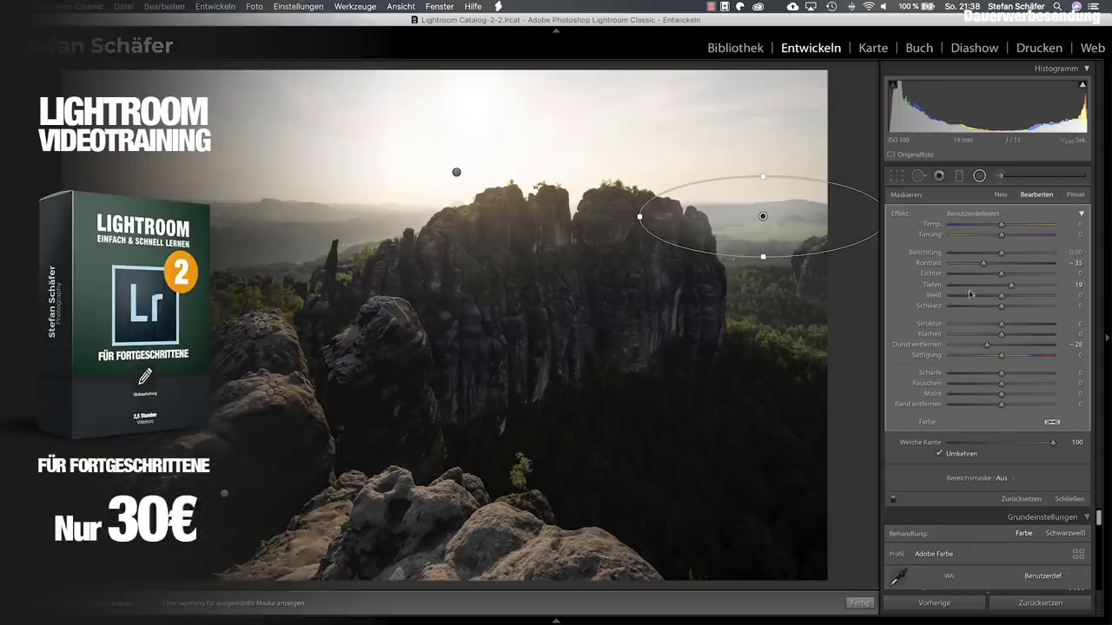
{"action": "left_click_drag", "start_coordinate": [780, 223], "coordinate": [785, 223]}
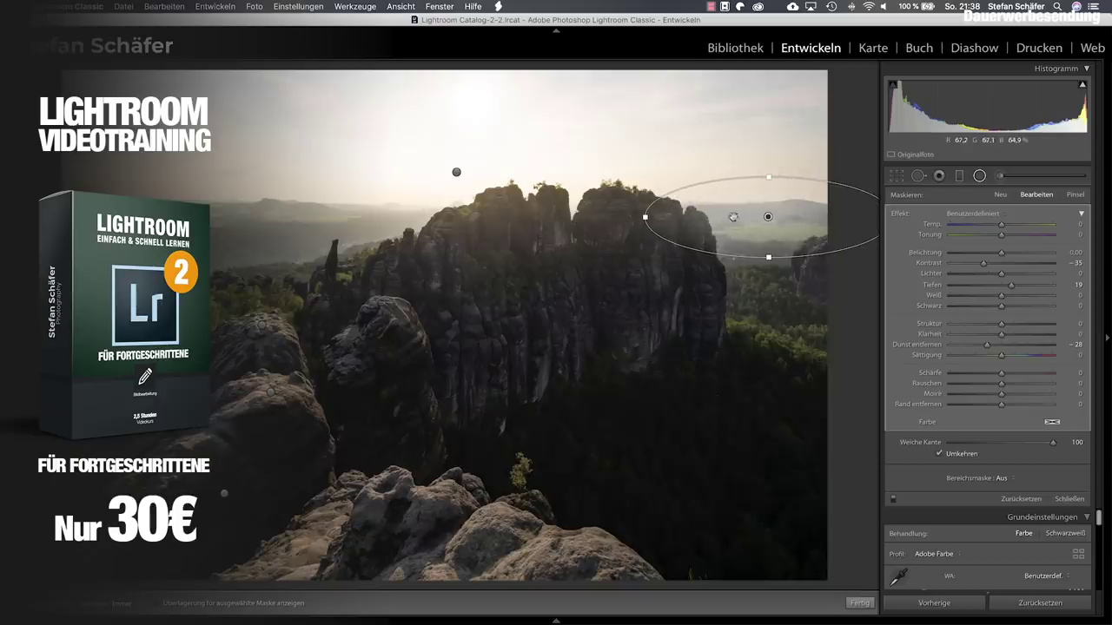
{"action": "left_click_drag", "start_coordinate": [797, 225], "coordinate": [793, 225]}
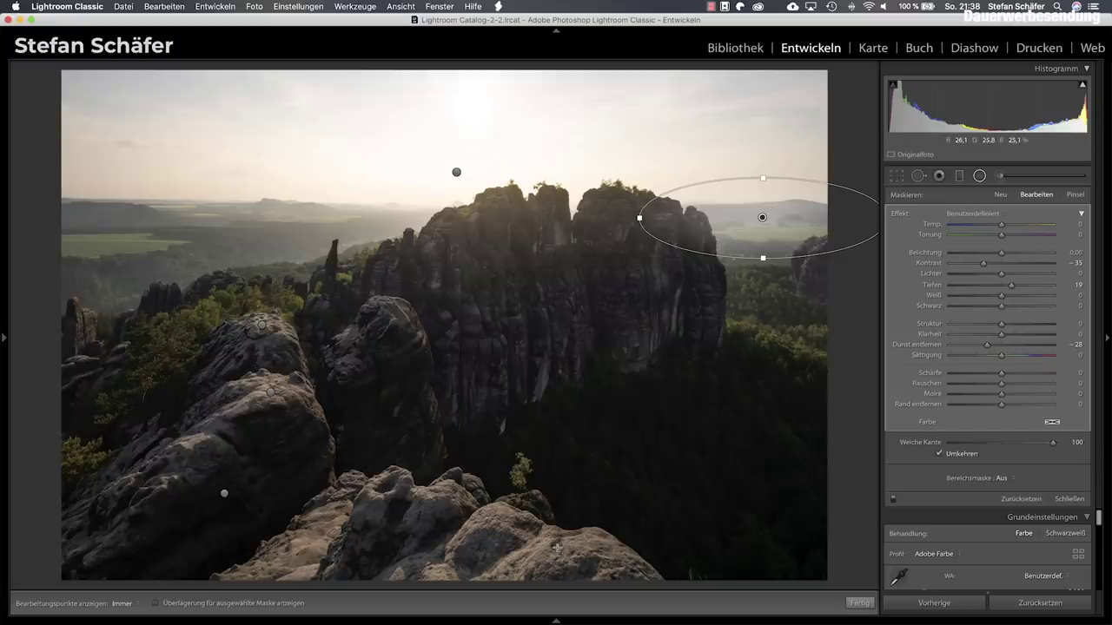
{"action": "key", "text": "o"}
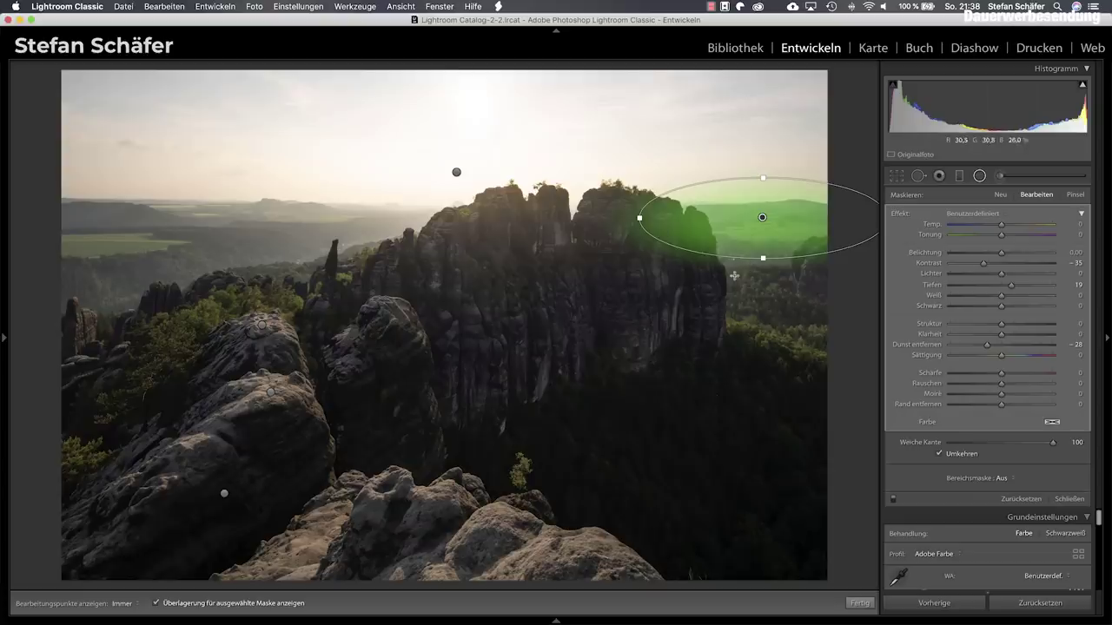
Open the mask brush (Size 12, Feather 85, Auto Mask), trial-erase the rock tower, then undo it
{"action": "left_click", "coordinate": [1075, 195]}
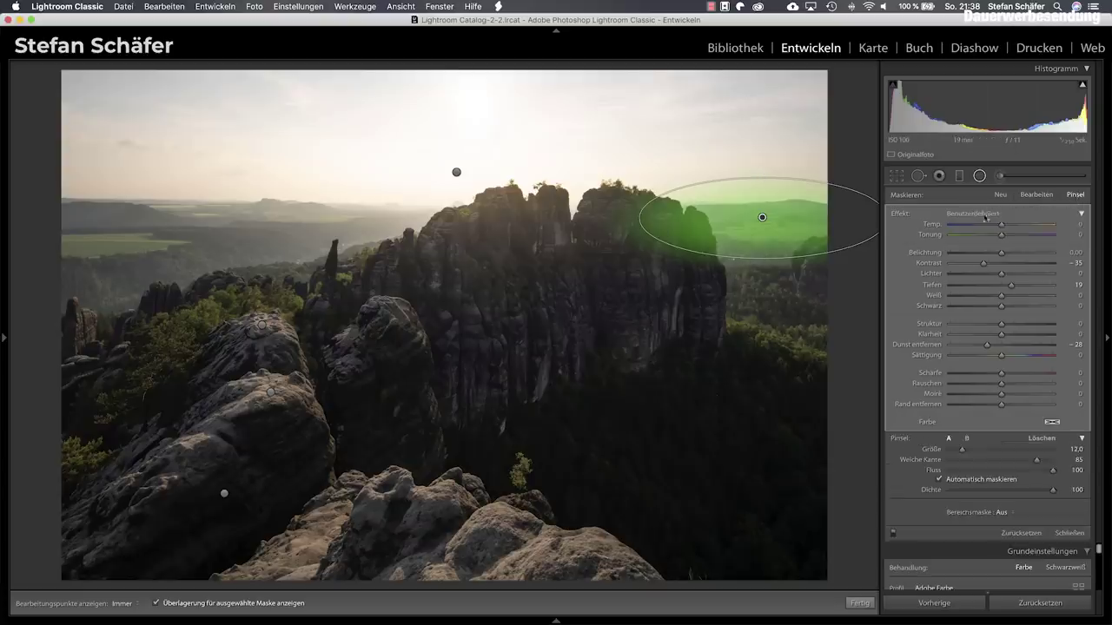
{"action": "key", "text": "alt"}
{"action": "key", "text": "h"}
{"action": "mouse_move", "coordinate": [649, 217]}
{"action": "left_mouse_down"}
{"action": "mouse_move", "coordinate": [701, 246]}
{"action": "mouse_move", "coordinate": [665, 209]}
{"action": "mouse_move", "coordinate": [642, 239]}
{"action": "mouse_move", "coordinate": [615, 247]}
{"action": "mouse_move", "coordinate": [663, 279]}
{"action": "left_mouse_up"}
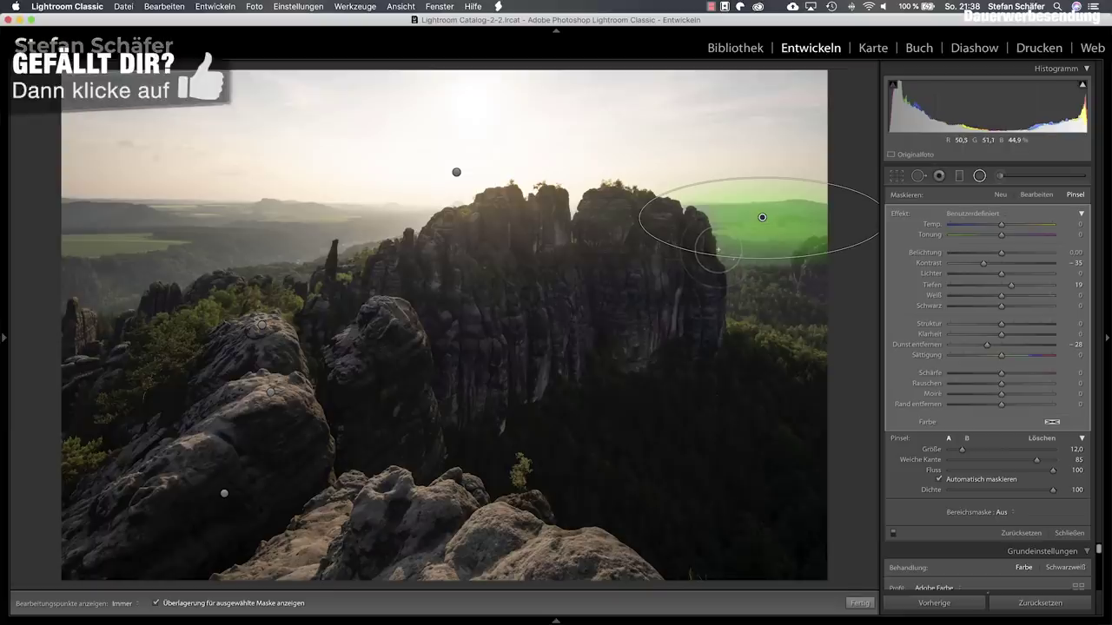
{"action": "key", "text": "super+z"}
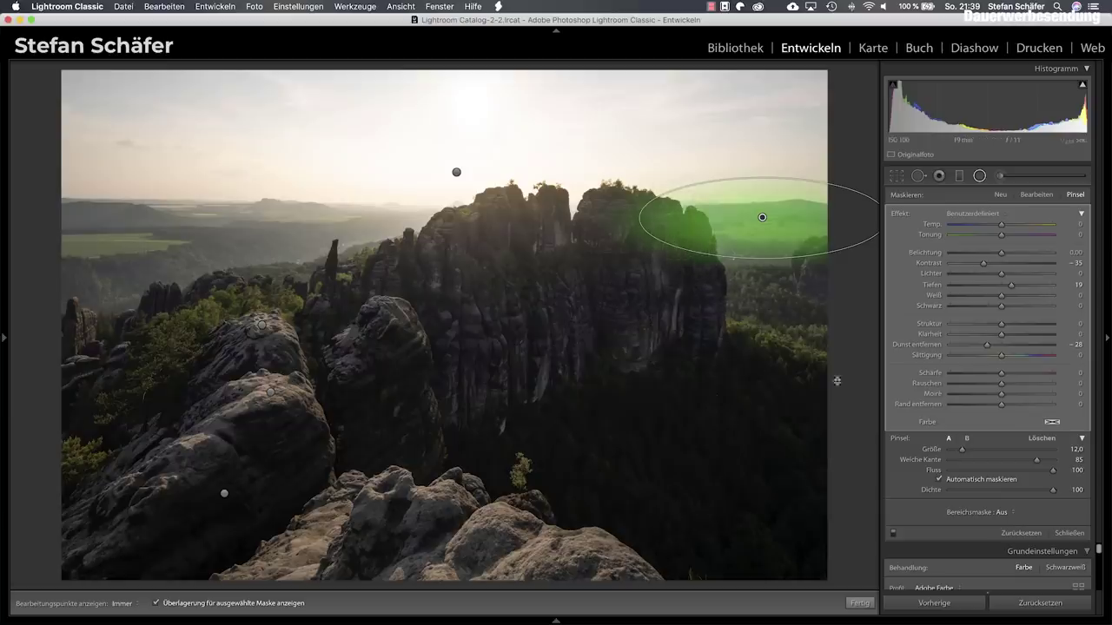
Give the valley radial filter a Luminance range mask of 63/100, excluding the dark rock tower
{"action": "left_click", "coordinate": [1009, 514]}
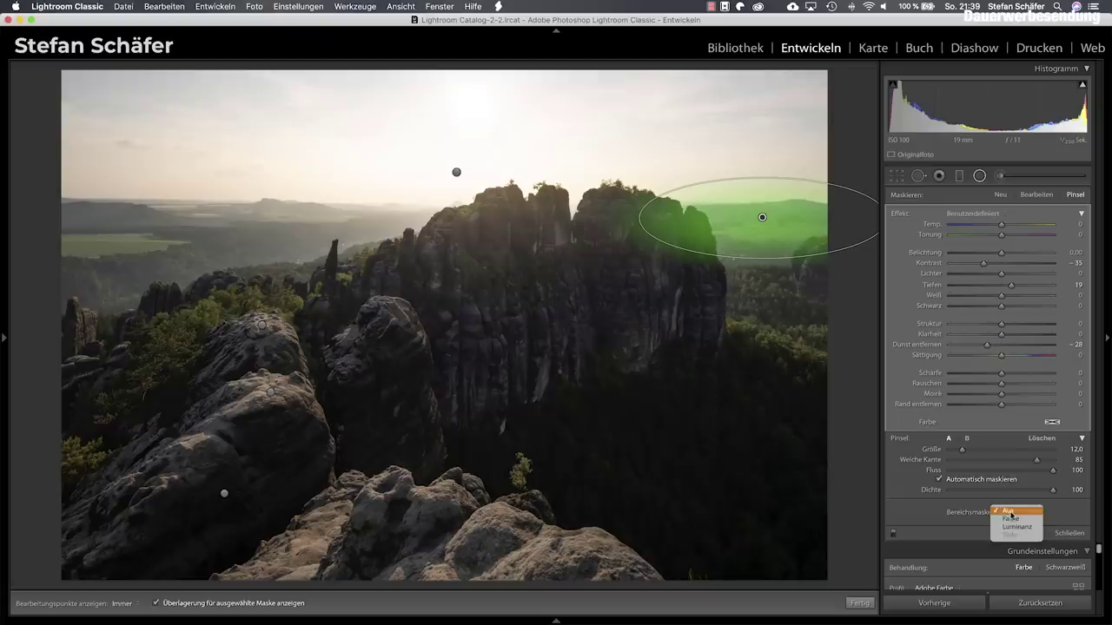
{"action": "left_click", "coordinate": [1013, 527]}
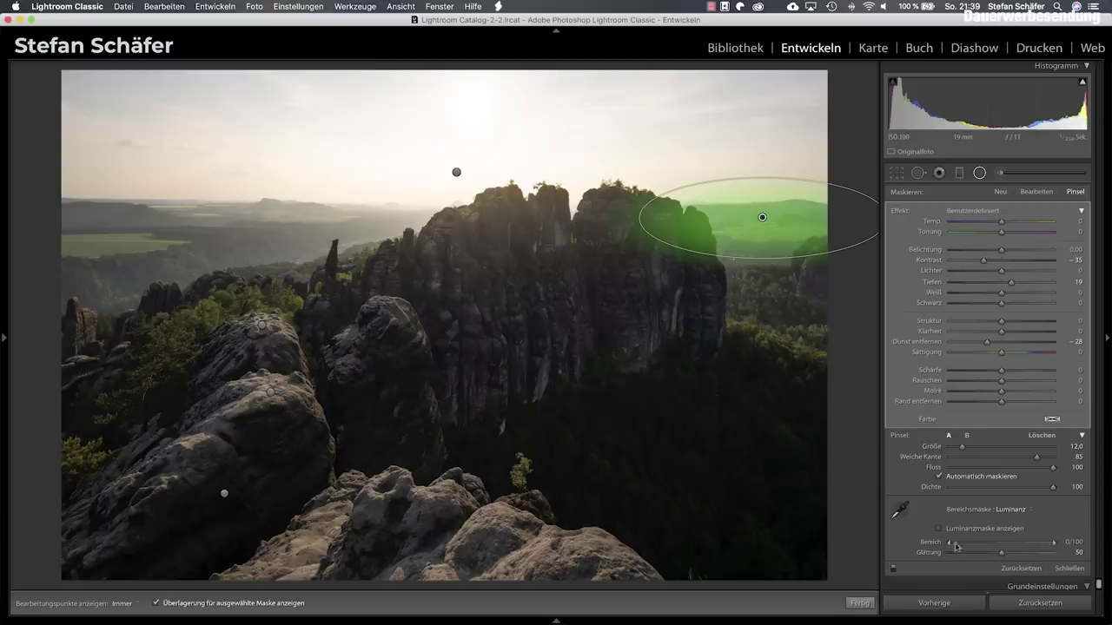
{"action": "left_click_drag", "start_coordinate": [950, 545], "coordinate": [1013, 550]}
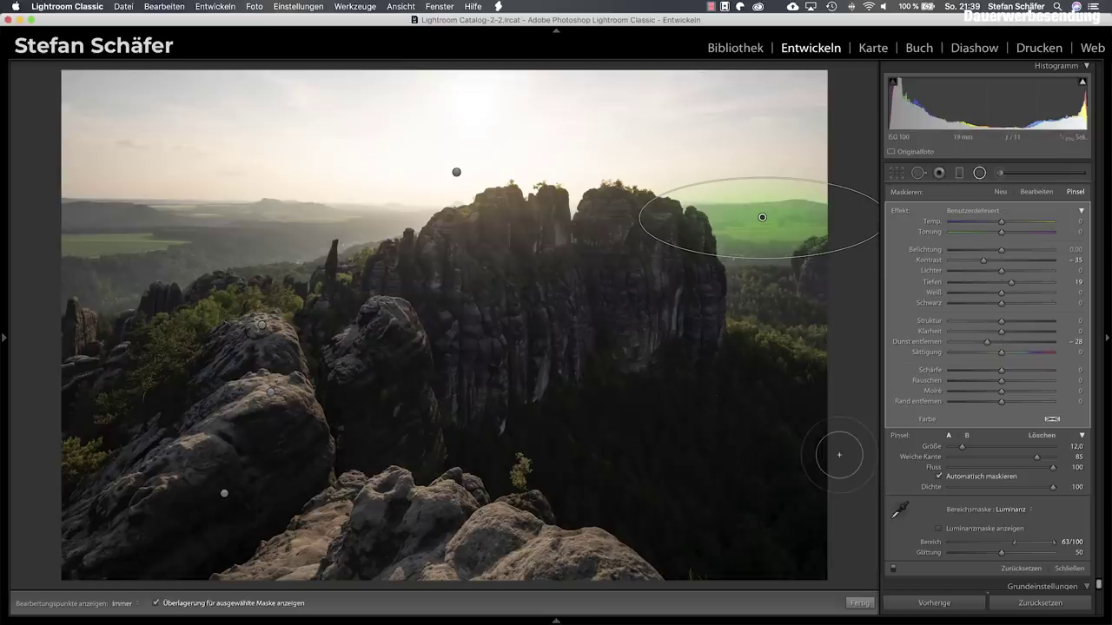
{"action": "key", "text": "o"}
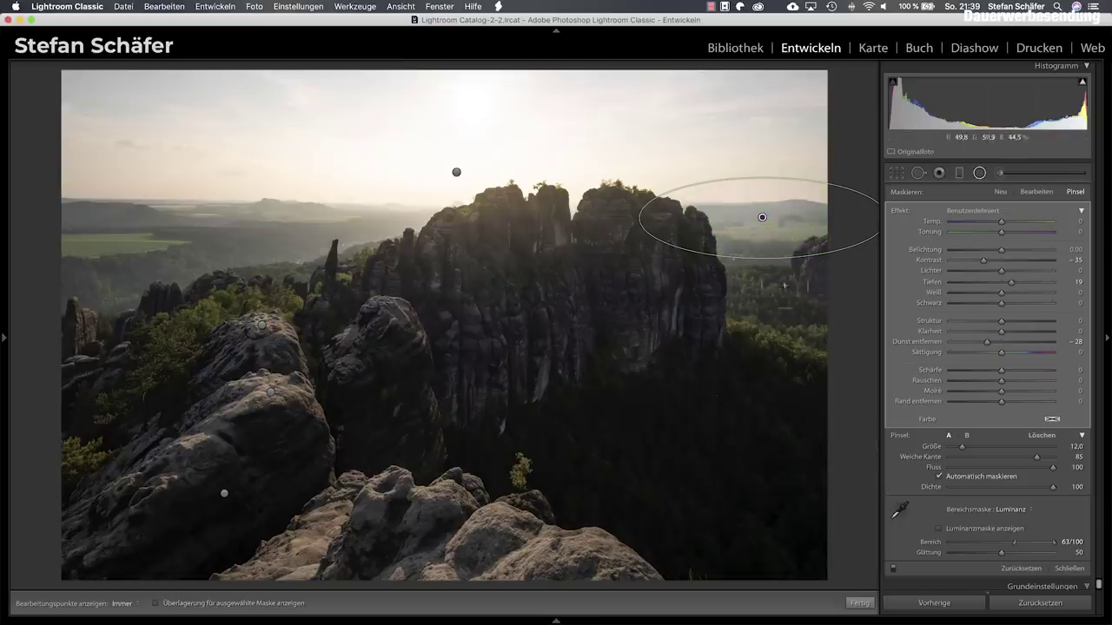
Briefly compare with local adjustments off, then duplicate the right-horizon radial filter
{"action": "left_click", "coordinate": [894, 569]}
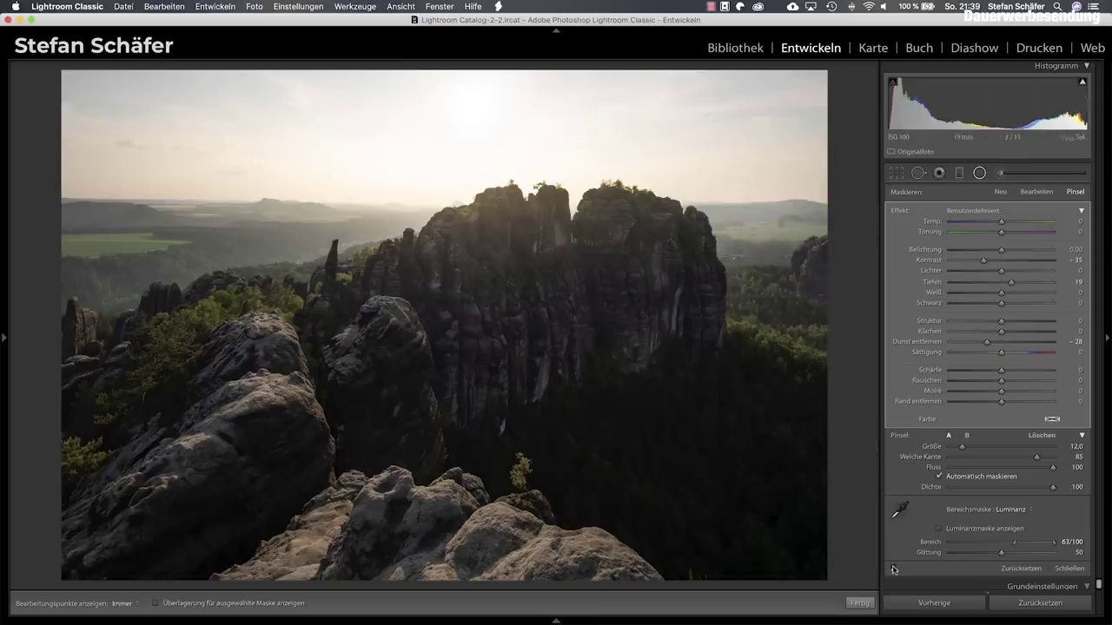
{"action": "left_click", "coordinate": [894, 569]}
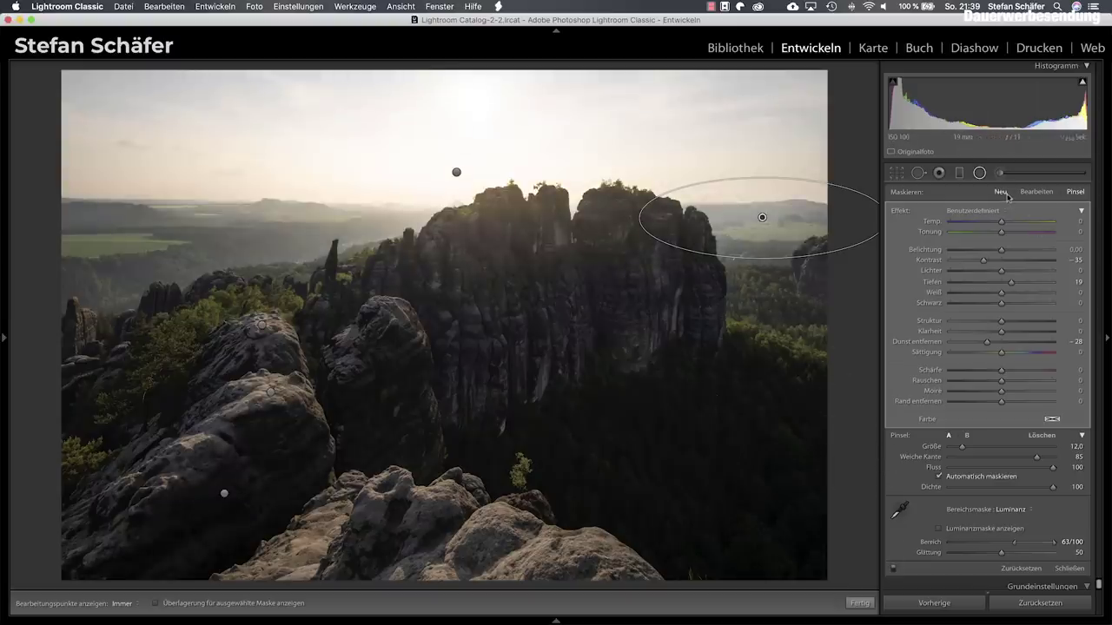
{"action": "left_click", "coordinate": [1033, 191]}
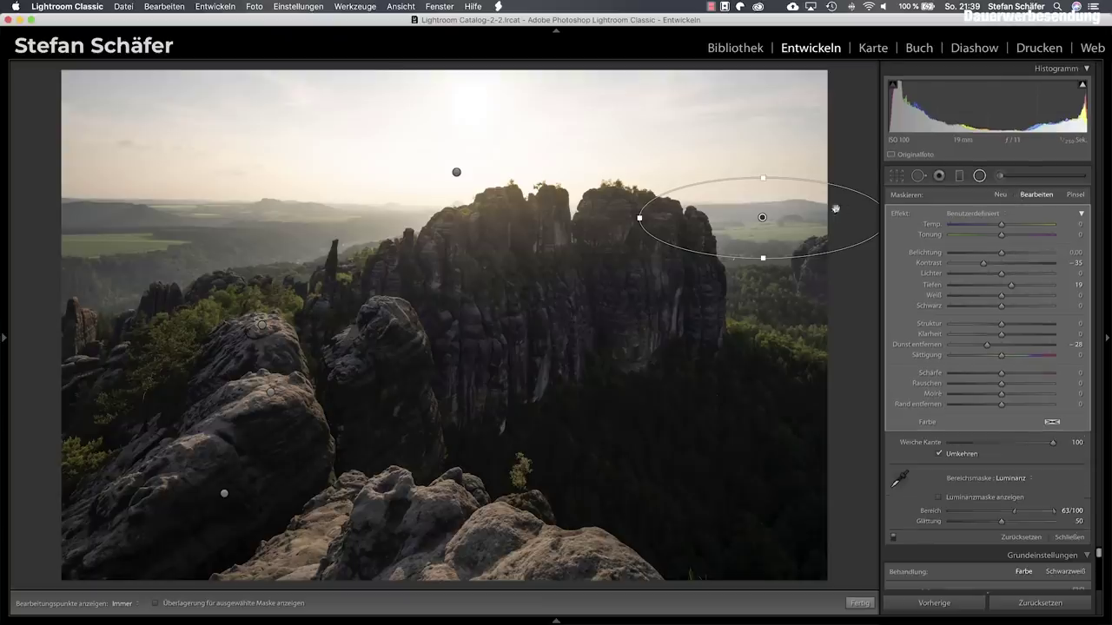
{"action": "right_click", "coordinate": [772, 215]}
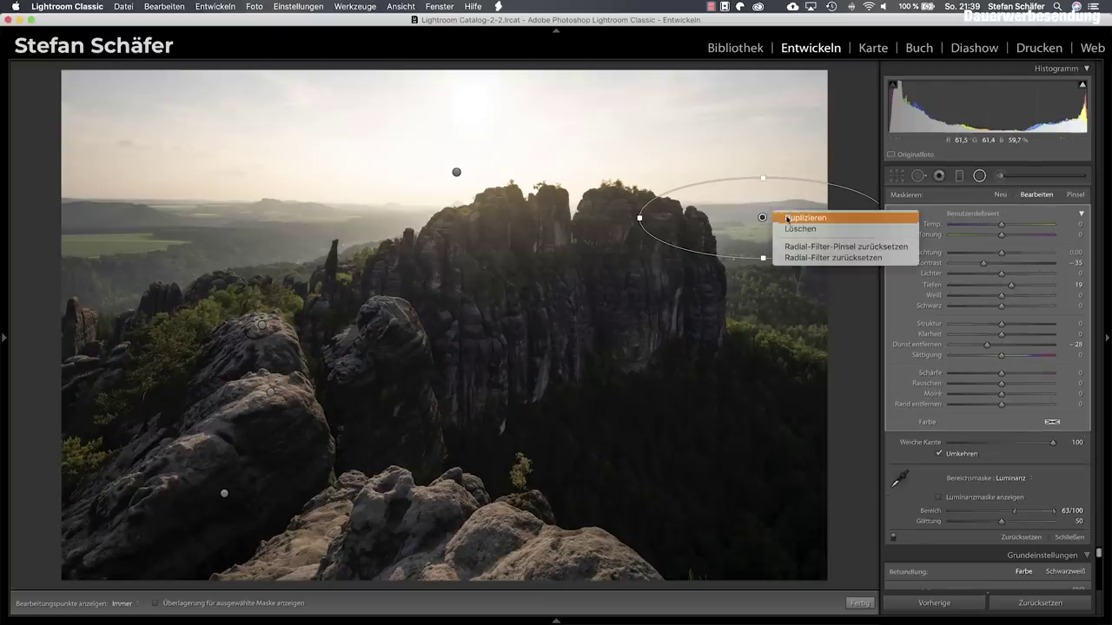
{"action": "left_click", "coordinate": [787, 218]}
Move the filter copy left over the hazy valley and make its ellipse wider and taller
{"action": "left_click_drag", "start_coordinate": [763, 217], "coordinate": [344, 224]}
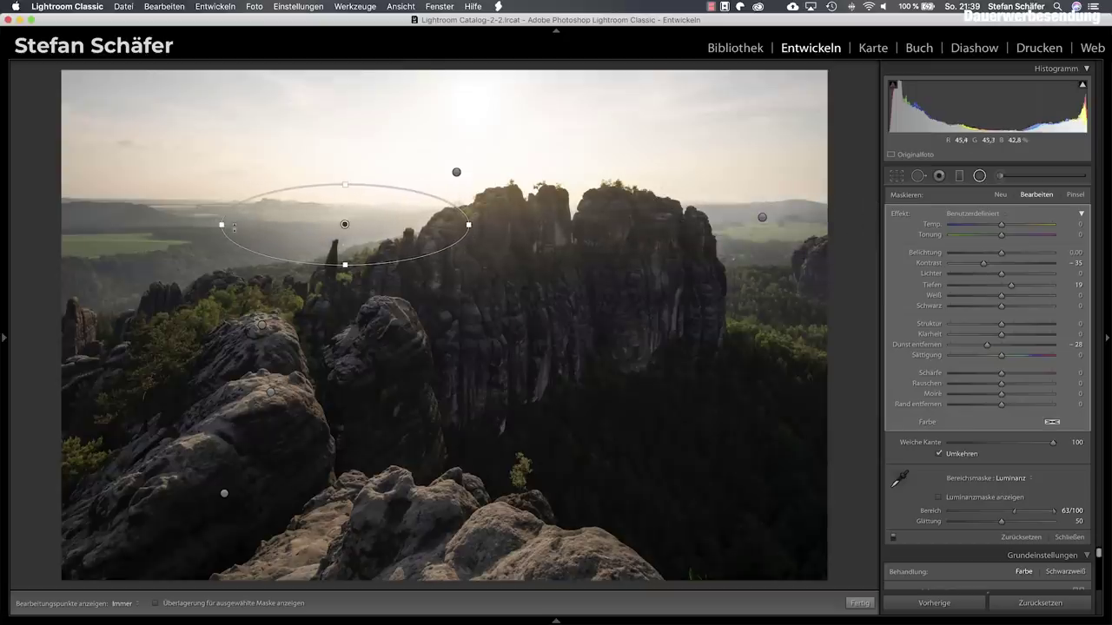
{"action": "left_click_drag", "start_coordinate": [233, 228], "coordinate": [51, 225]}
{"action": "left_click_drag", "start_coordinate": [257, 224], "coordinate": [235, 223]}
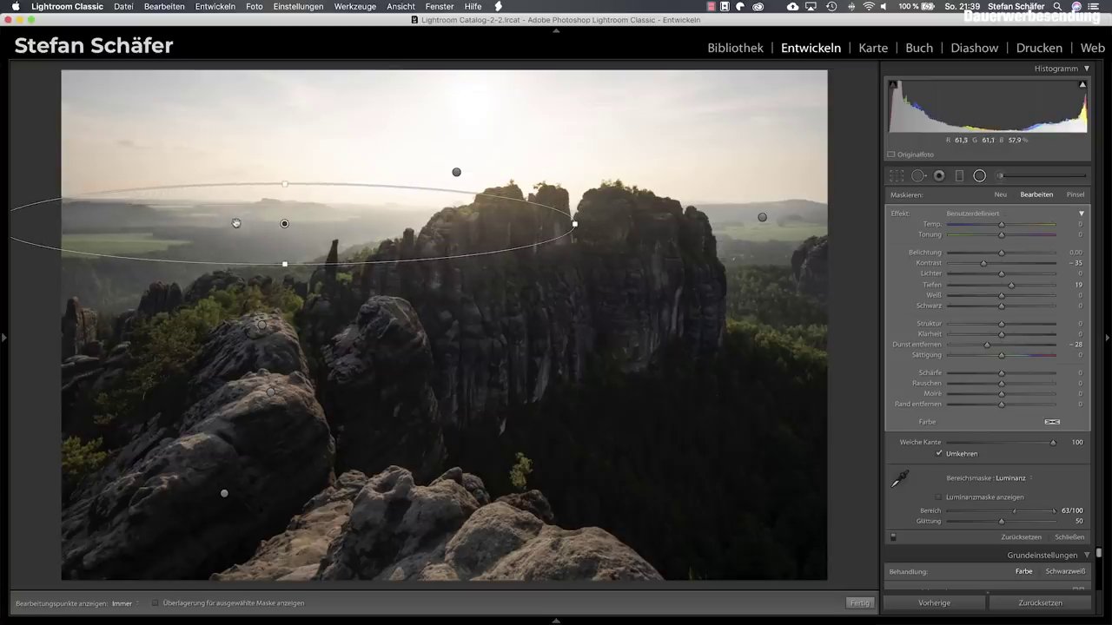
{"action": "left_click_drag", "start_coordinate": [284, 265], "coordinate": [285, 267]}
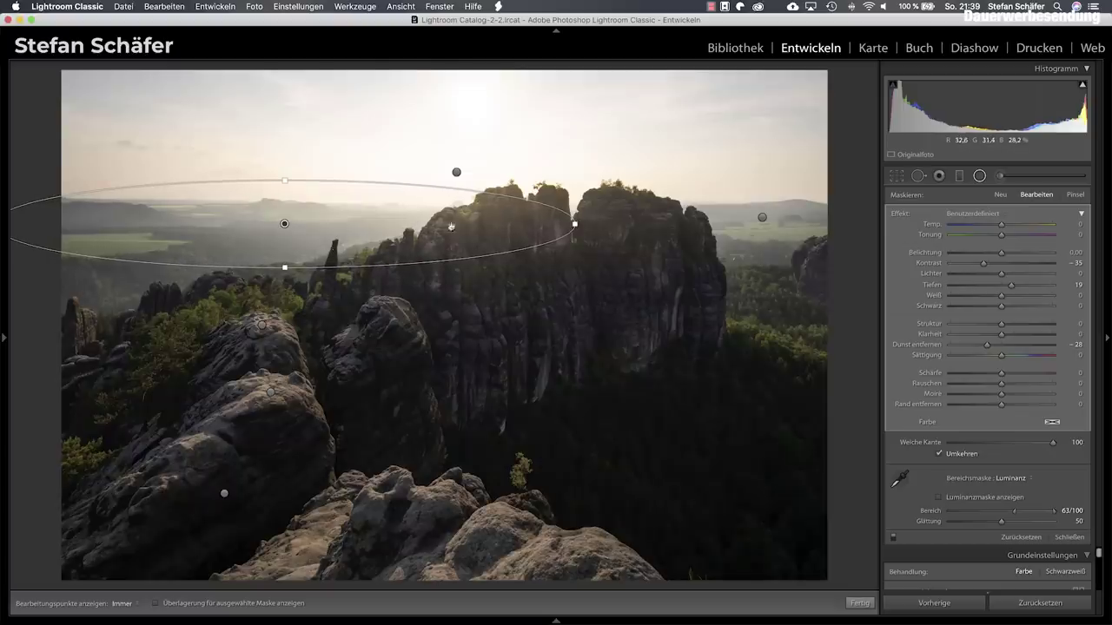
{"action": "left_click_drag", "start_coordinate": [286, 179], "coordinate": [285, 173]}
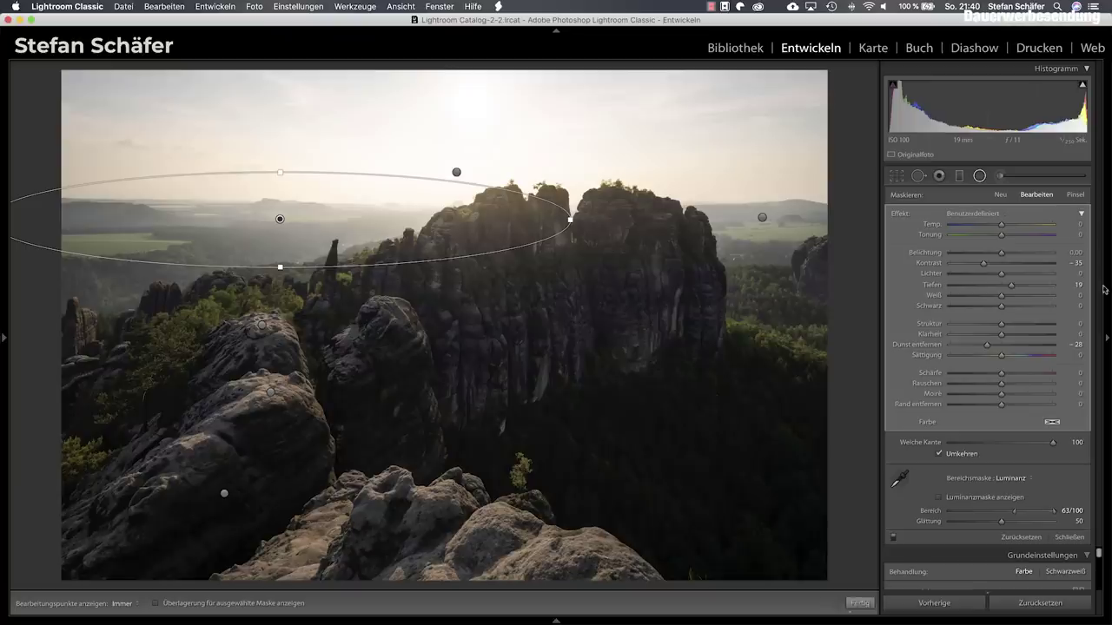
{"action": "left_click", "coordinate": [1000, 194]}
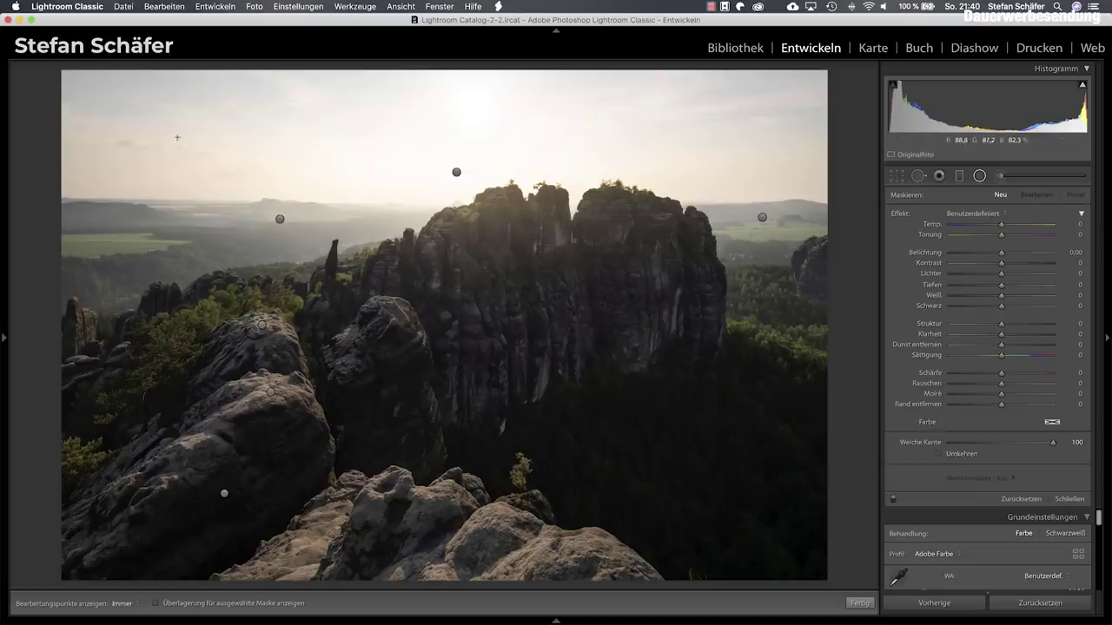
Draw a new radial filter ellipse centred on the photo, spanning its full height and width
{"action": "left_click_drag", "start_coordinate": [174, 153], "coordinate": [588, 379]}
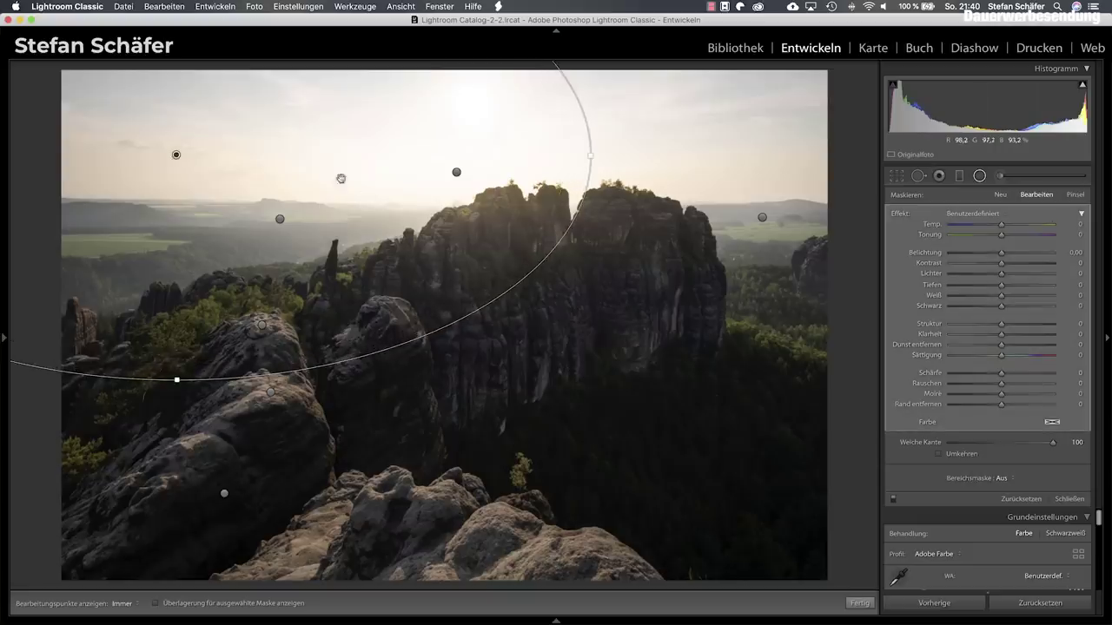
{"action": "left_click_drag", "start_coordinate": [174, 155], "coordinate": [437, 322]}
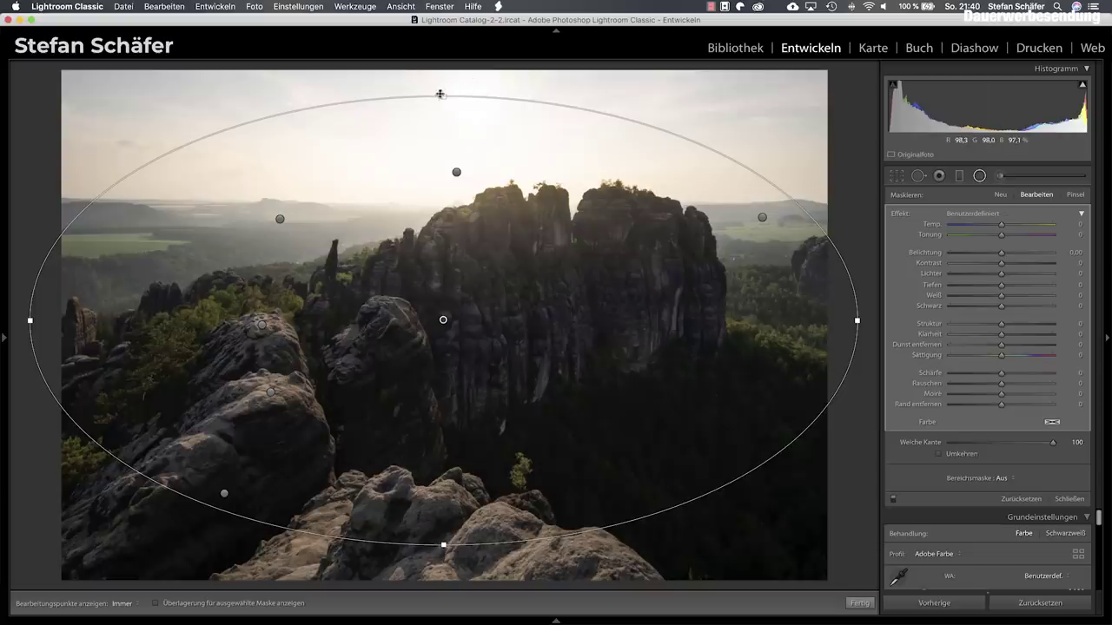
{"action": "left_click_drag", "start_coordinate": [443, 88], "coordinate": [443, 46]}
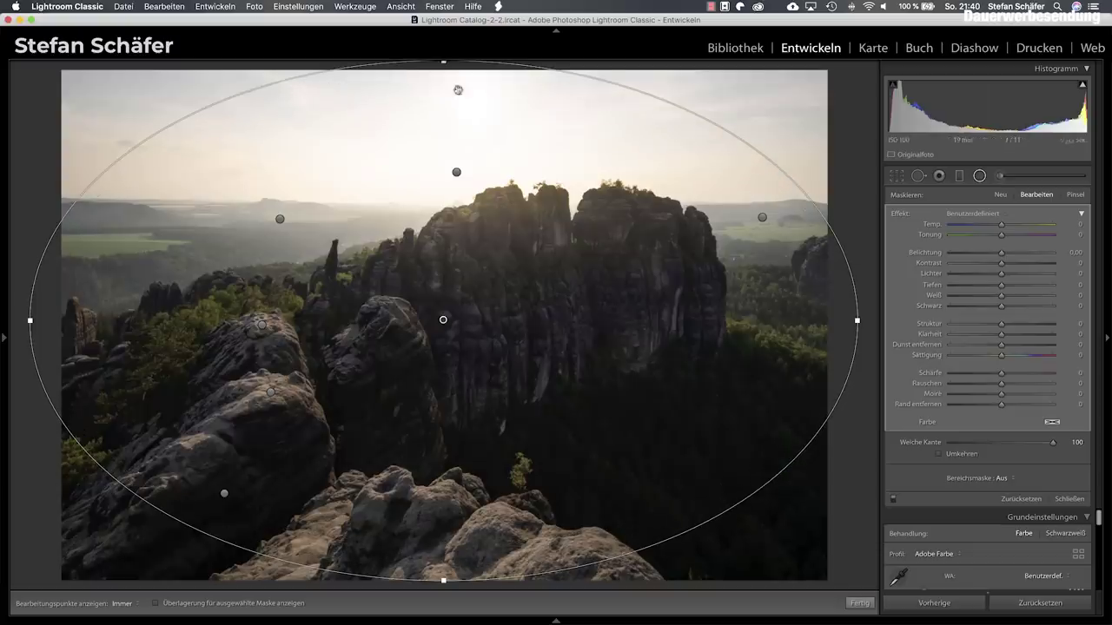
{"action": "left_click_drag", "start_coordinate": [858, 323], "coordinate": [877, 320]}
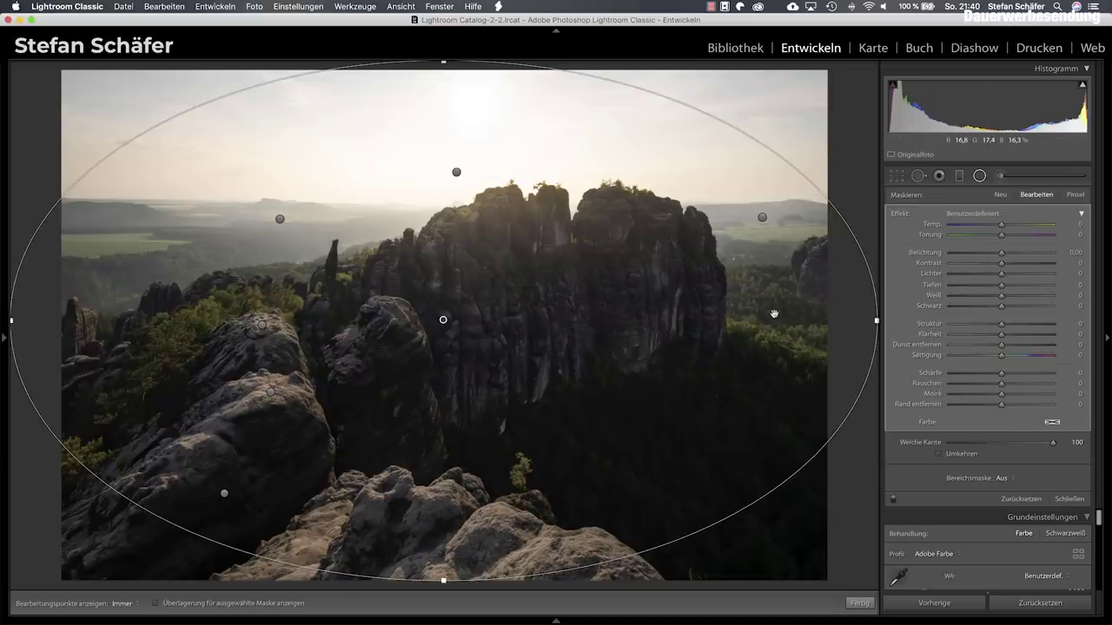
Set the large filter's feather to 50 and Exposure to −0.67, then nudge it right
{"action": "key", "text": "o"}
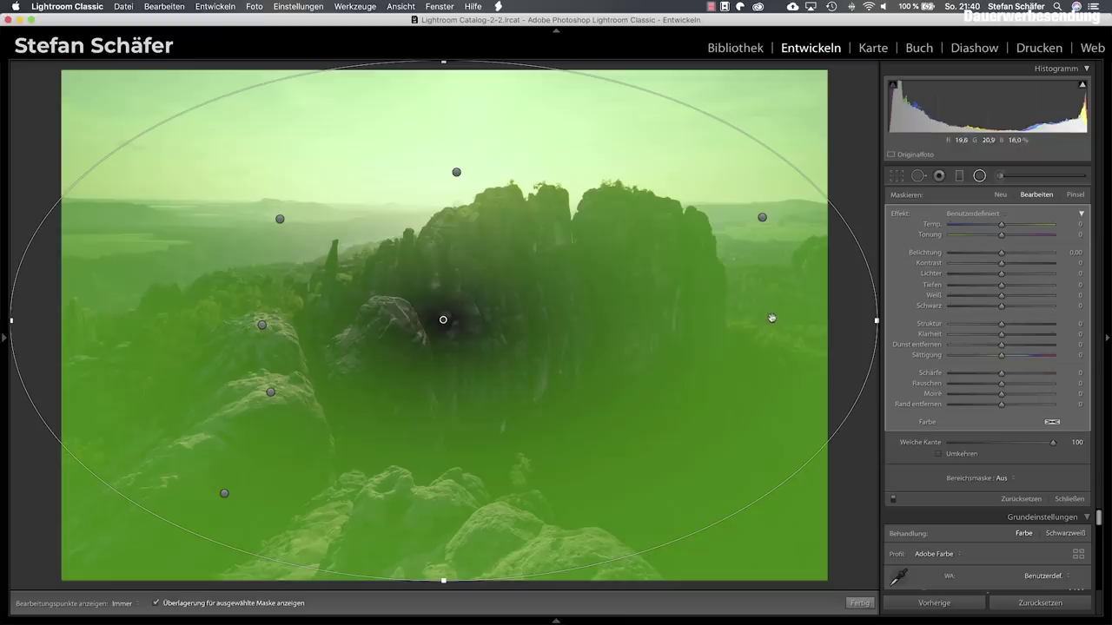
{"action": "left_click_drag", "start_coordinate": [1052, 442], "coordinate": [1010, 448]}
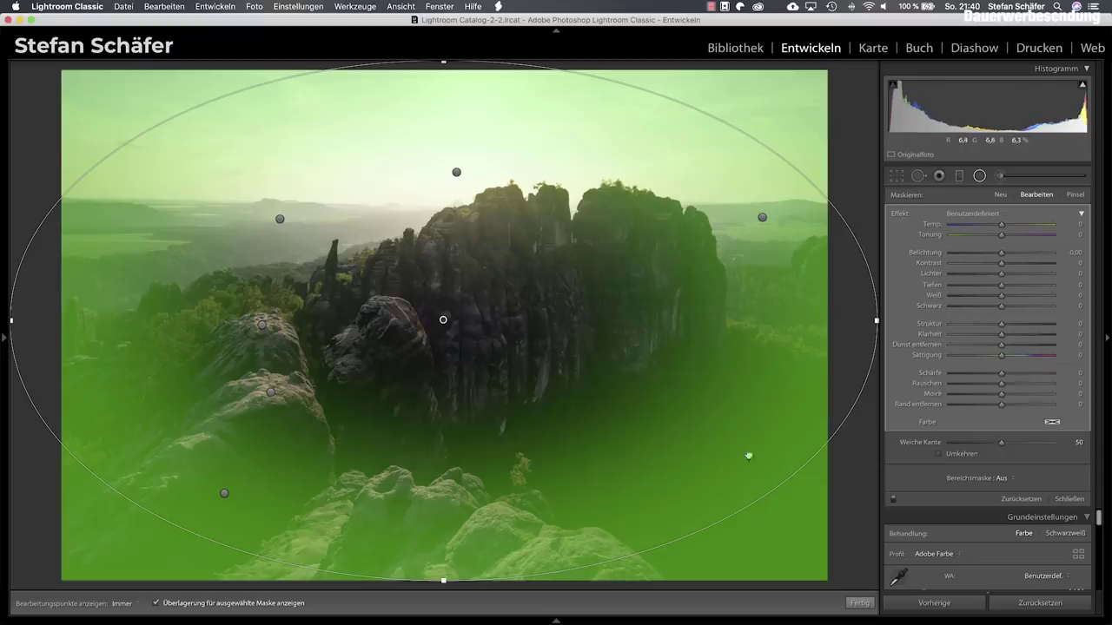
{"action": "key", "text": "o"}
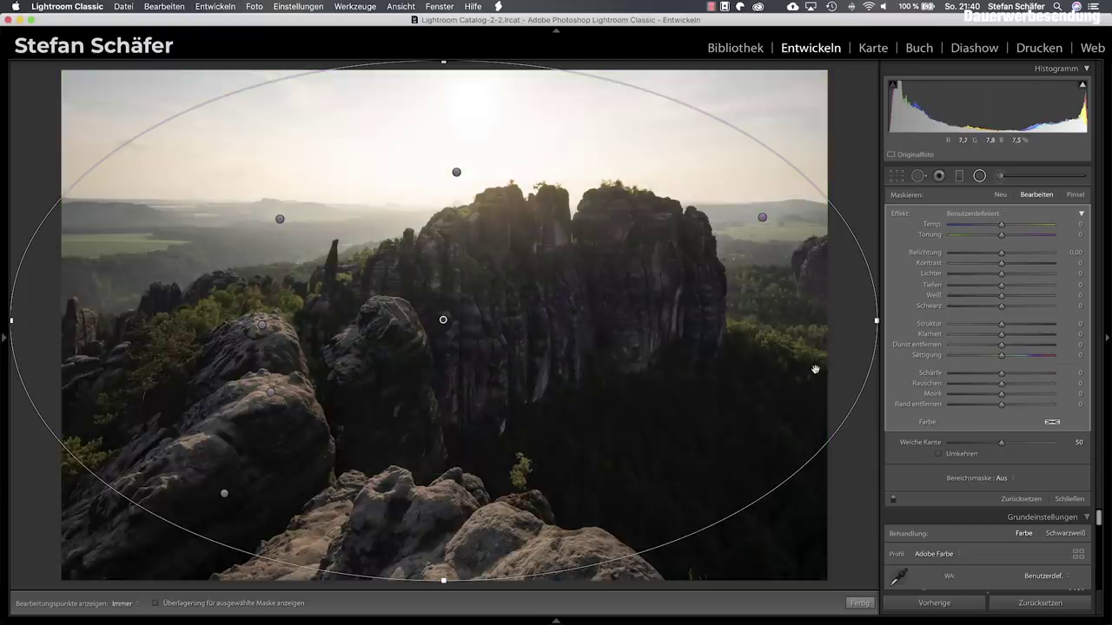
{"action": "left_click_drag", "start_coordinate": [1000, 252], "coordinate": [991, 257]}
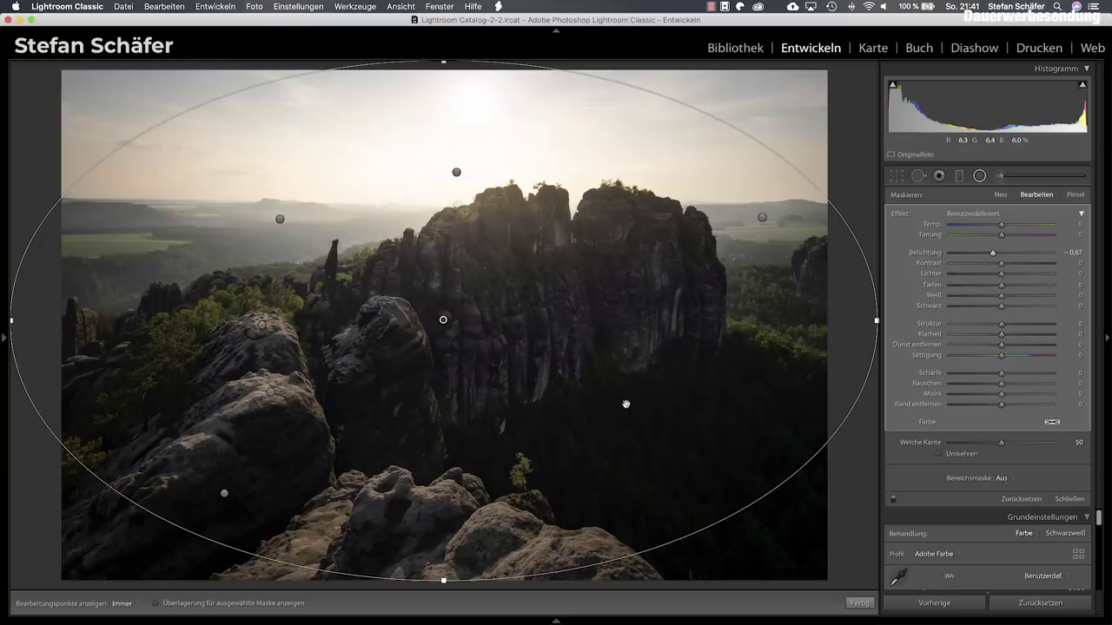
{"action": "mouse_move", "coordinate": [627, 403]}
{"action": "left_mouse_down"}
{"action": "mouse_move", "coordinate": [734, 368]}
{"action": "mouse_move", "coordinate": [535, 463]}
{"action": "mouse_move", "coordinate": [678, 377]}
{"action": "mouse_move", "coordinate": [614, 400]}
{"action": "mouse_move", "coordinate": [646, 399]}
{"action": "mouse_move", "coordinate": [634, 399]}
{"action": "left_mouse_up"}
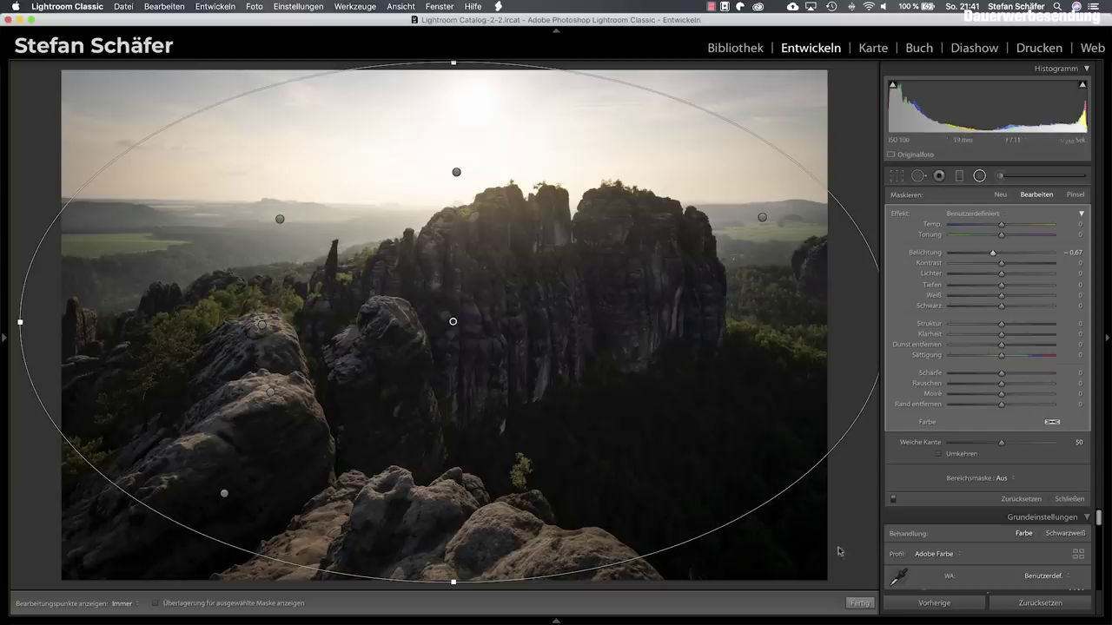
Draw a new radial filter ellipse over the dark lower-right forest
{"action": "left_click", "coordinate": [999, 196]}
{"action": "left_click_drag", "start_coordinate": [709, 444], "coordinate": [841, 514]}
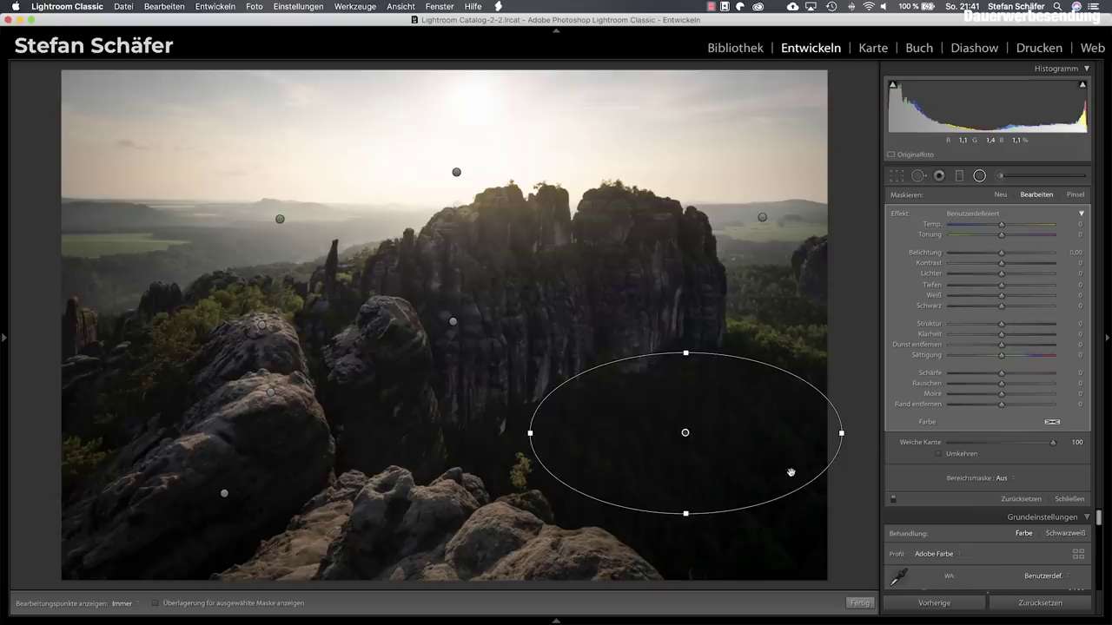
{"action": "left_click_drag", "start_coordinate": [767, 449], "coordinate": [765, 471]}
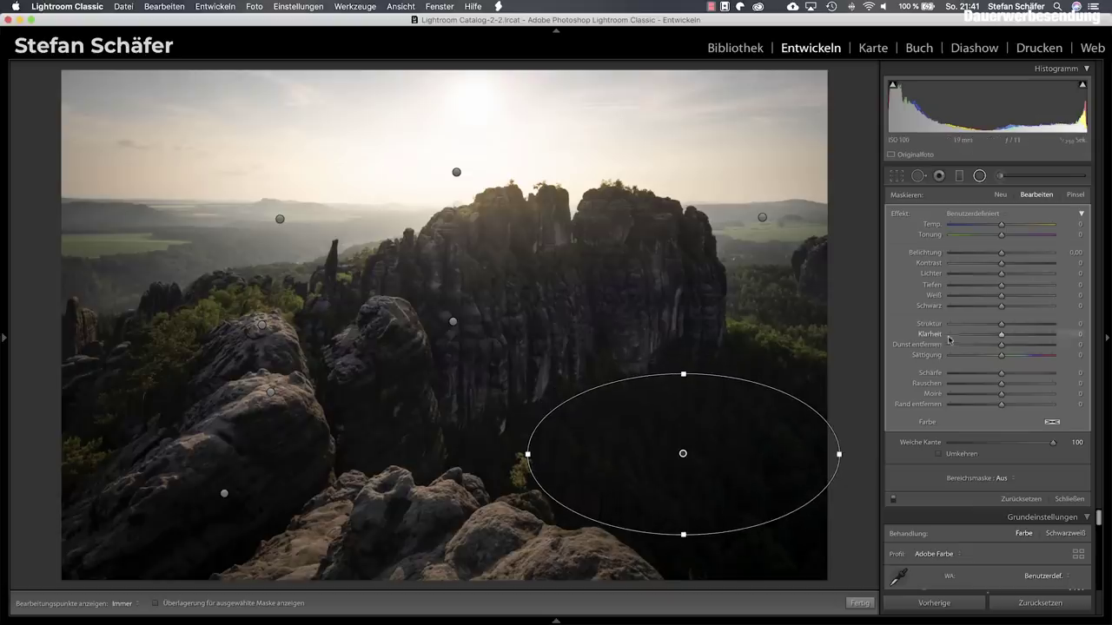
Invert the forest filter with Texture 18, Clarity 25, Exposure 0.37, Shadows 6, Temp 11, and extend its bottom
{"action": "left_click", "coordinate": [1014, 334]}
{"action": "left_click", "coordinate": [1011, 324]}
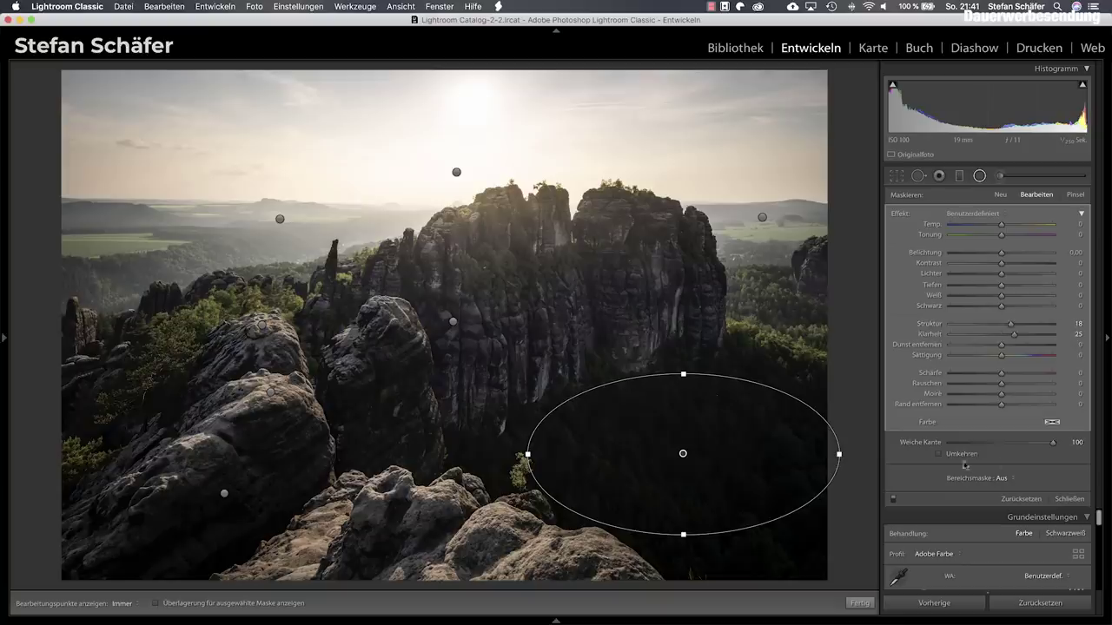
{"action": "left_click", "coordinate": [939, 454]}
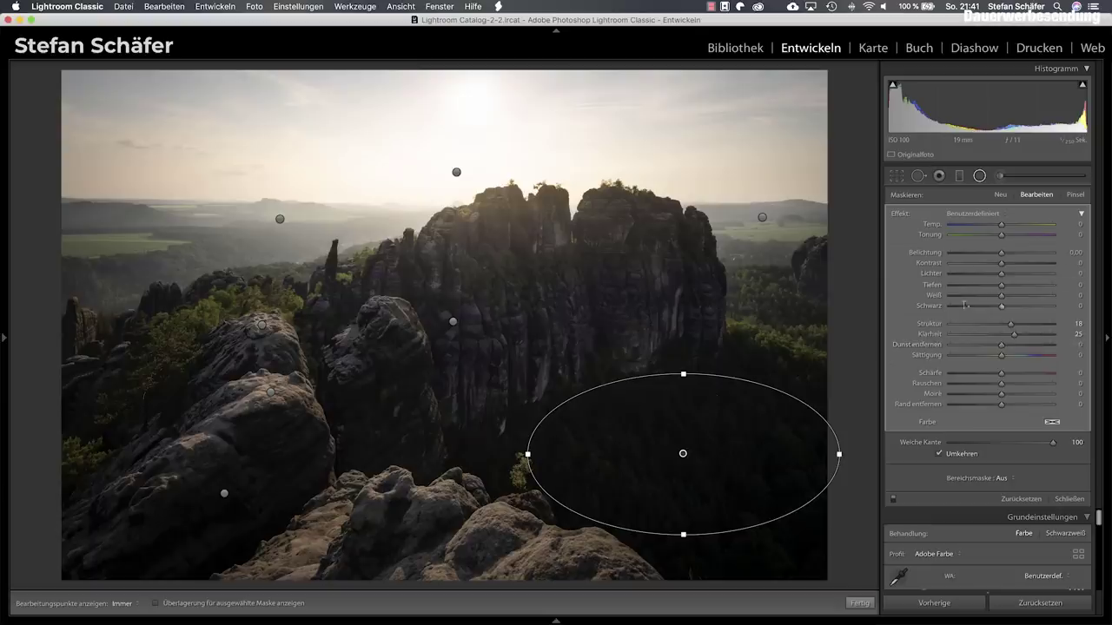
{"action": "left_click_drag", "start_coordinate": [1011, 283], "coordinate": [1012, 287]}
{"action": "left_click_drag", "start_coordinate": [685, 536], "coordinate": [684, 564]}
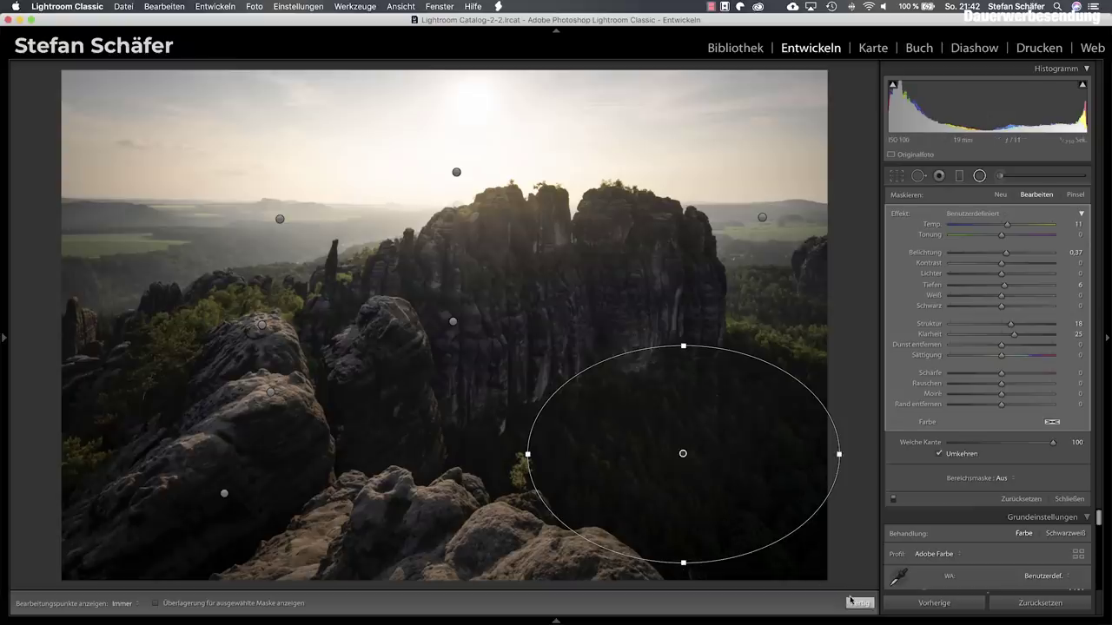
Toggle the local adjustments off and back on, then close radial filter editing
{"action": "left_click", "coordinate": [893, 502]}
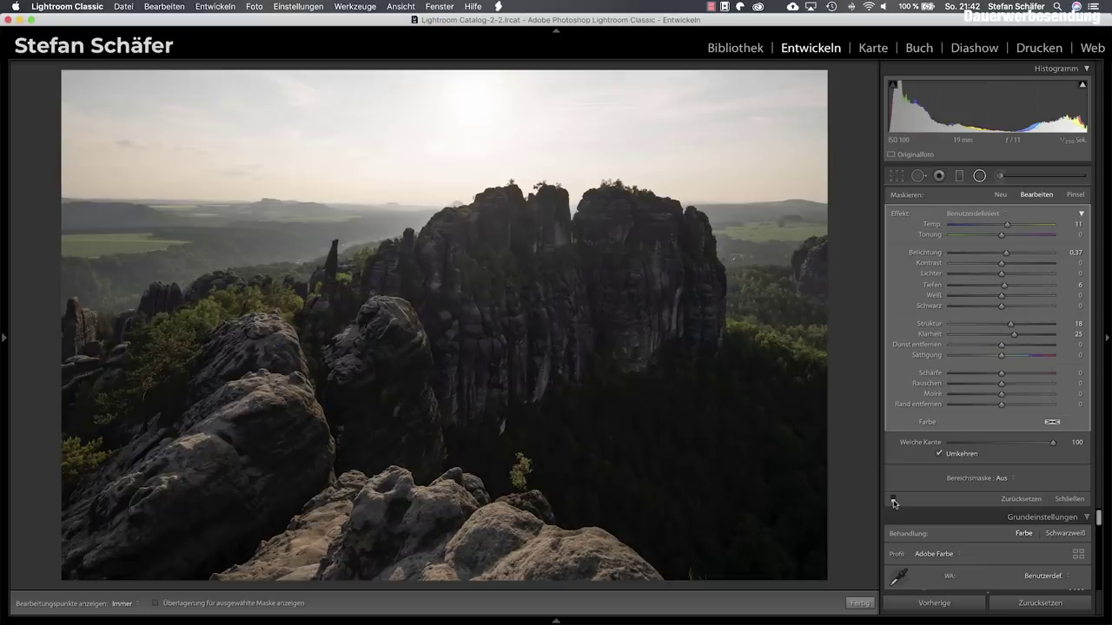
{"action": "left_click", "coordinate": [893, 502]}
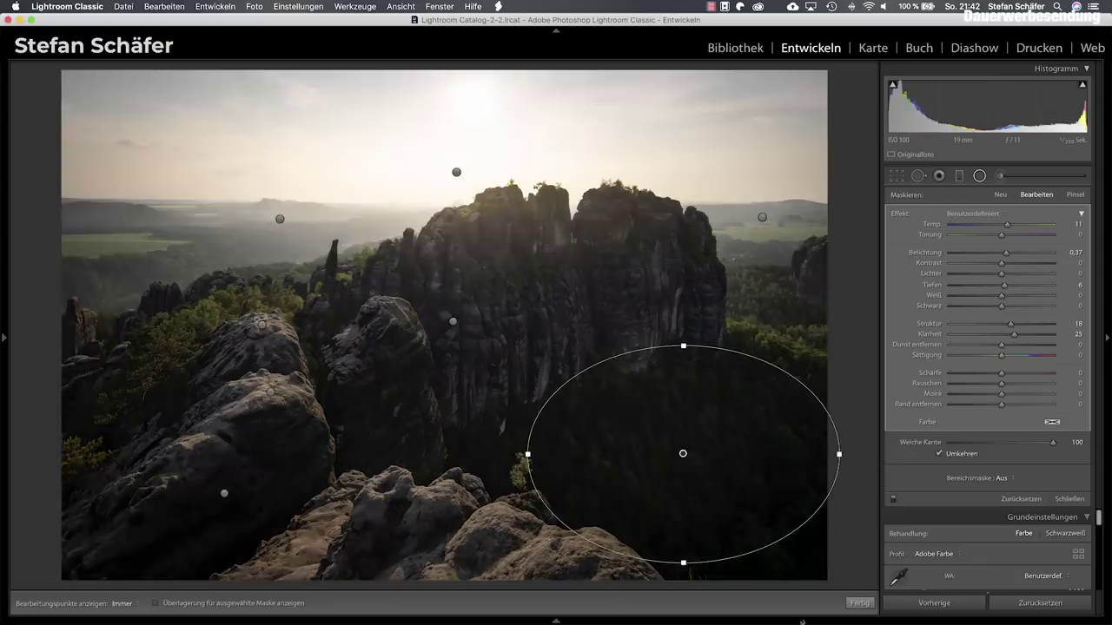
{"action": "left_click", "coordinate": [859, 603]}
Flip between the before and edited views, ending on the unedited original
{"action": "key", "text": "backslash"}
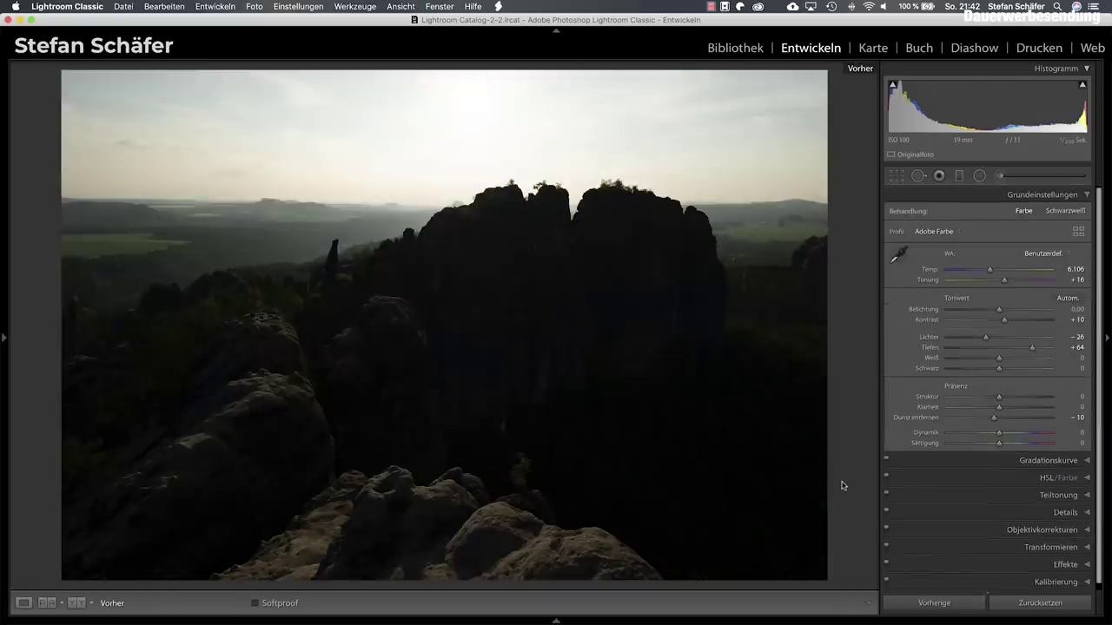
{"action": "key", "text": "backslash"}
{"action": "key", "text": "backslash"}
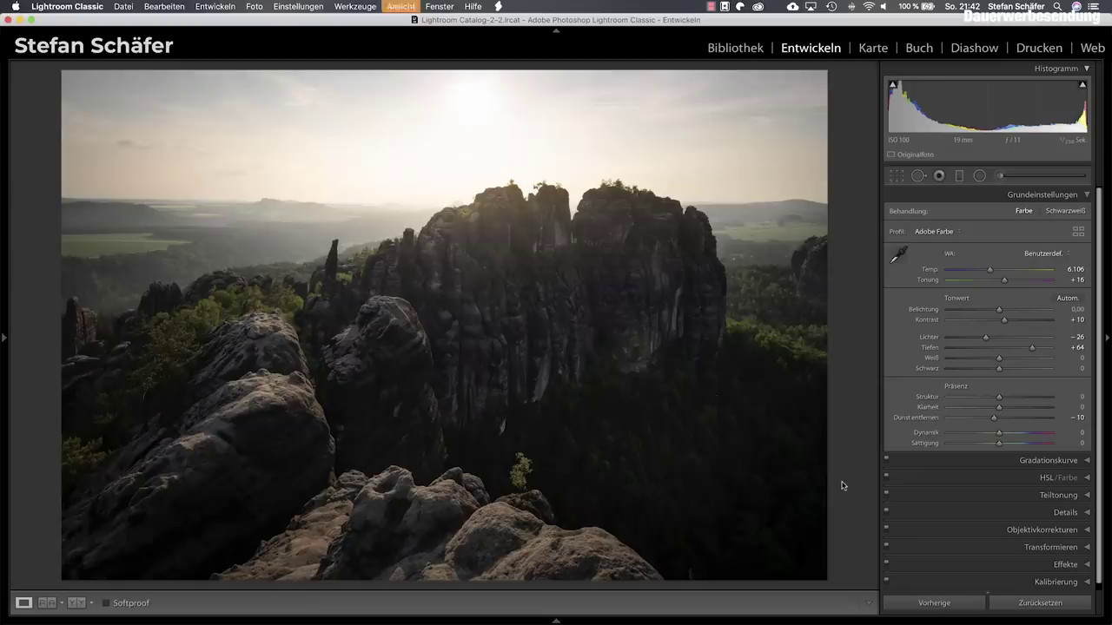
{"action": "key", "text": "backslash"}
{"action": "key", "text": "backslash"}
{"action": "key", "text": "backslash"}
{"action": "key", "text": "backslash"}
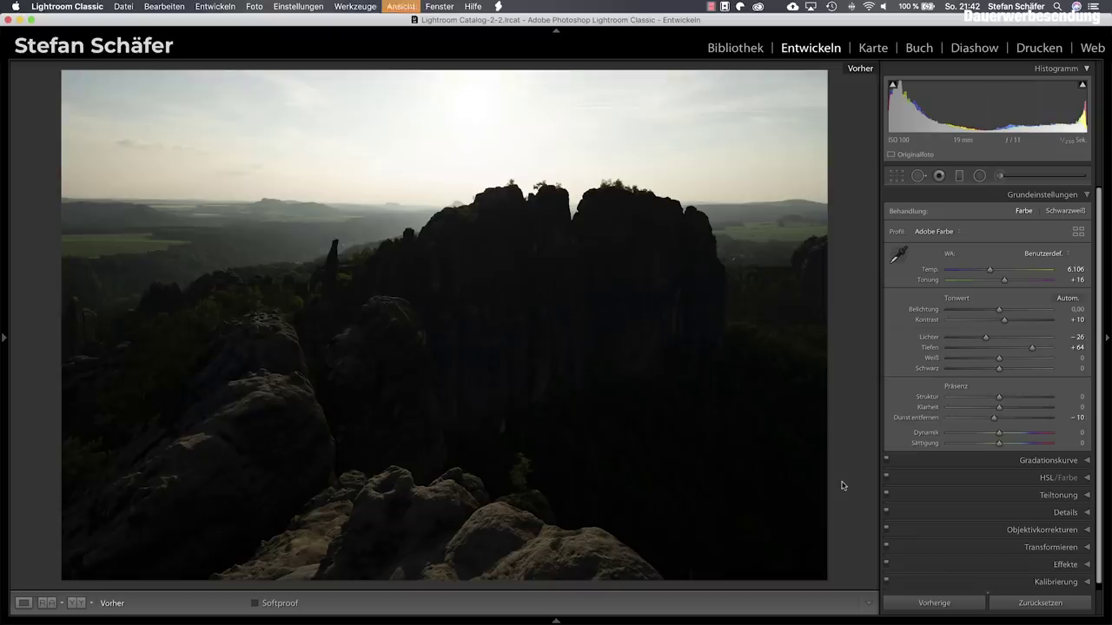
{"action": "key", "text": "backslash"}
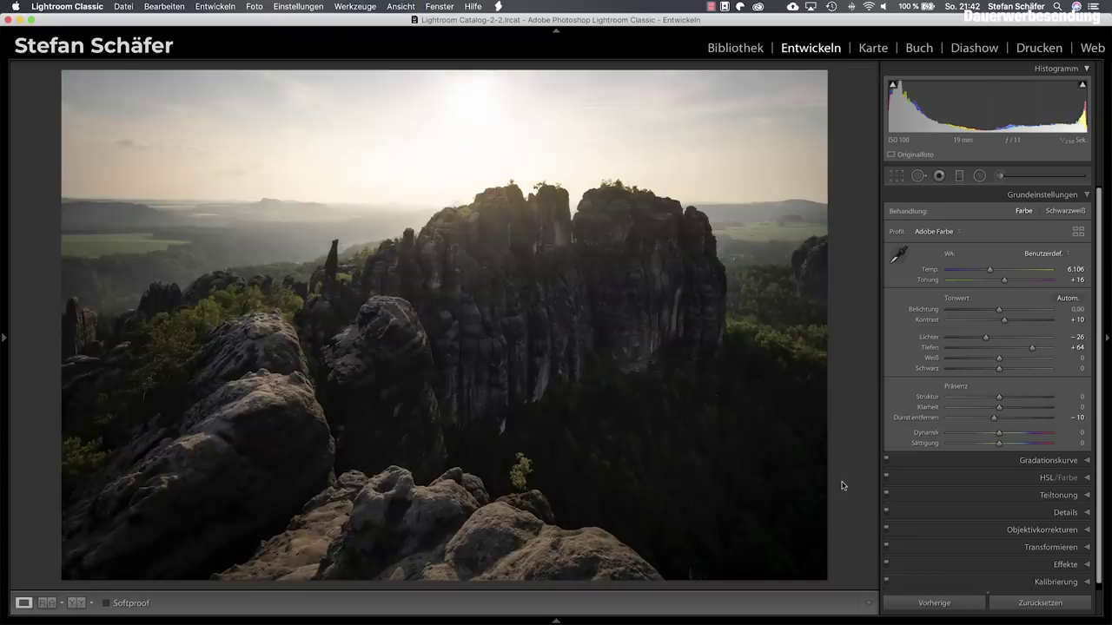